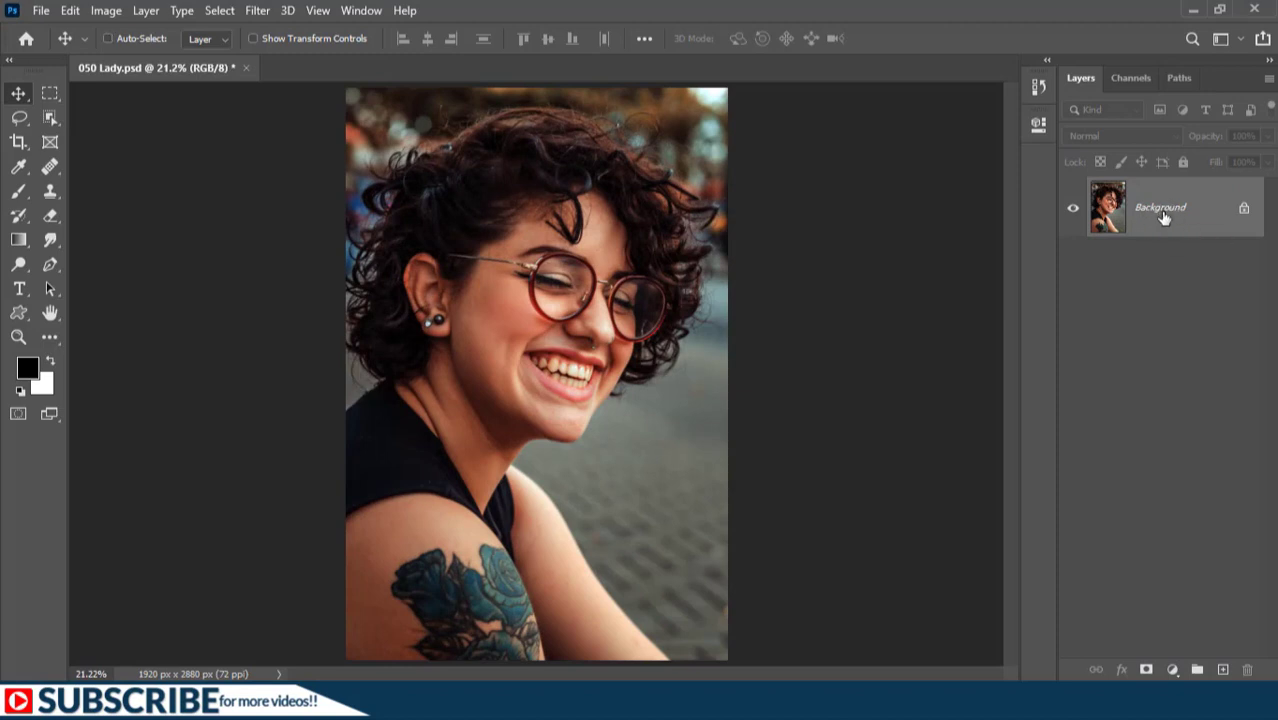
# Duplicate the Background into a layer named Lady and zoom in on the smile.
pyautogui.hotkey('ctrl', 'j')
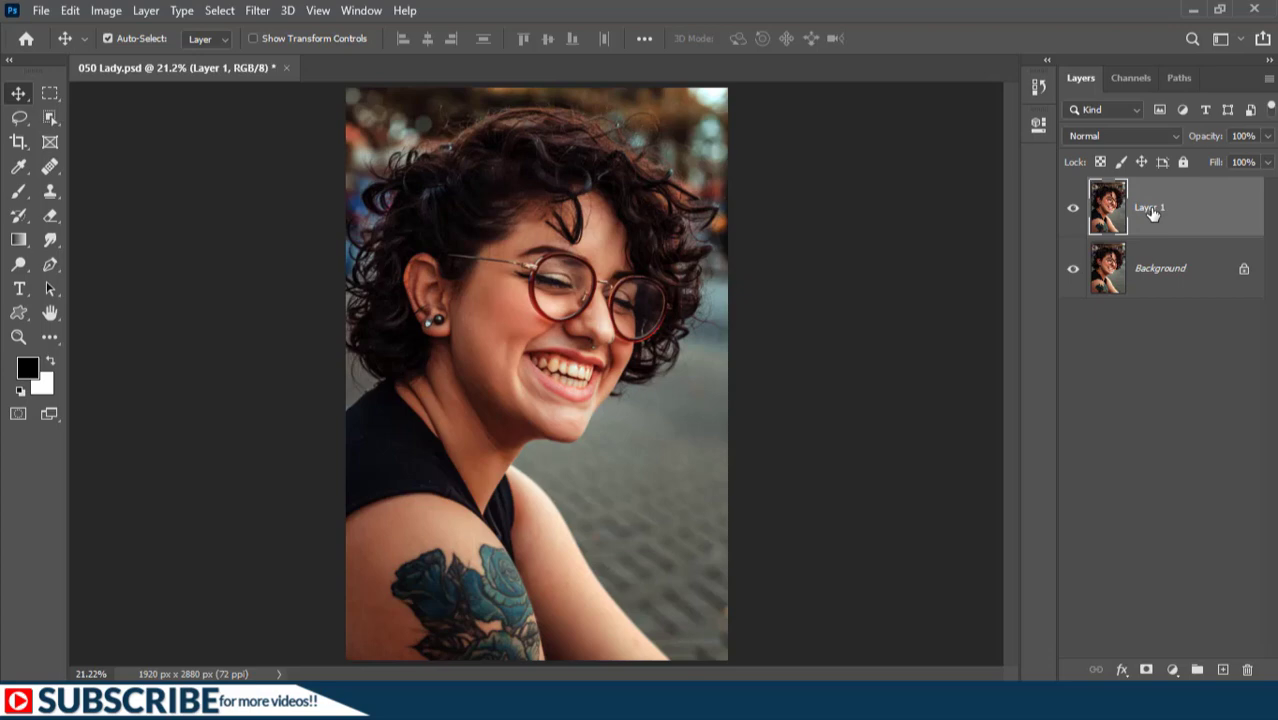
pyautogui.doubleClick(1150, 208)
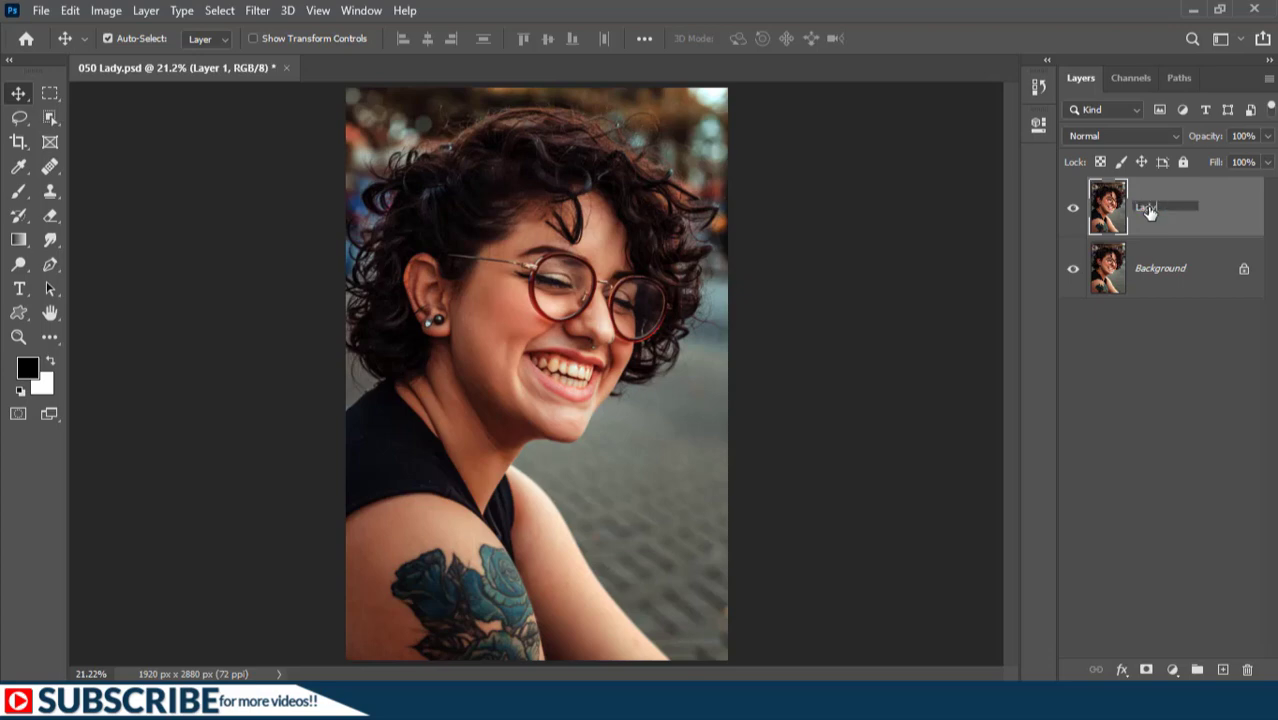
pyautogui.press('Return')
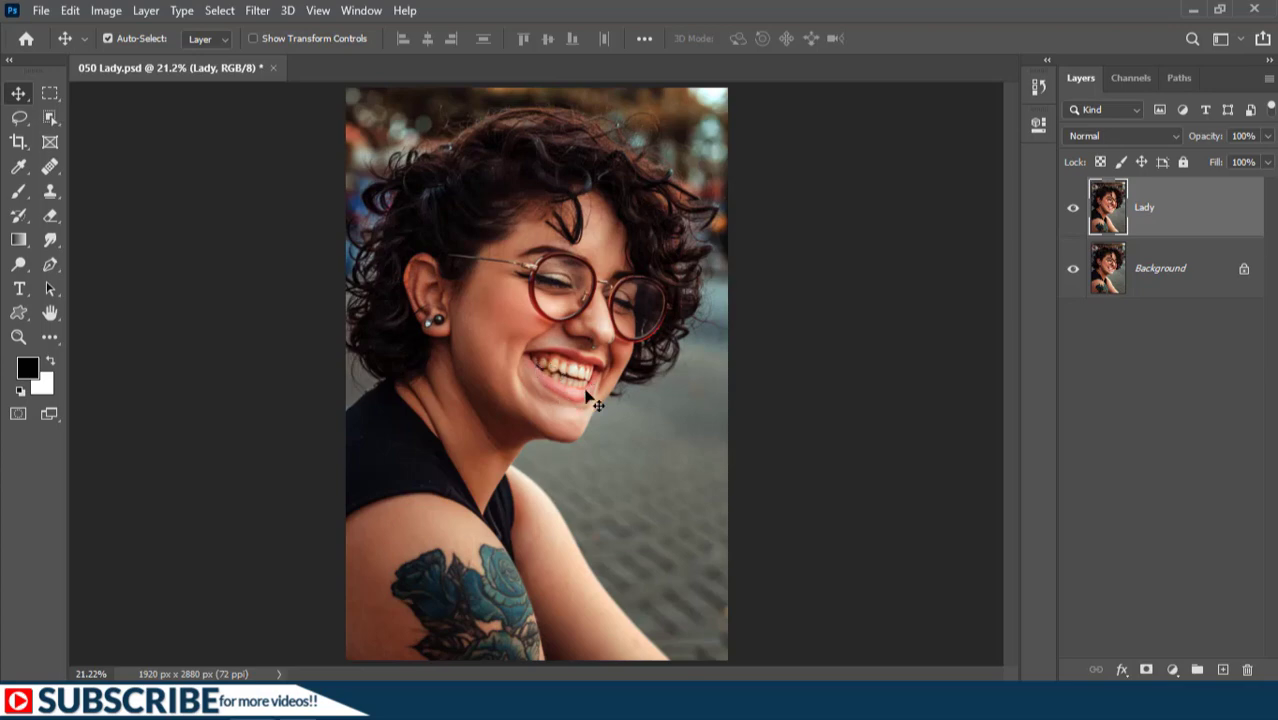
pyautogui.scroll(5, 565, 373)
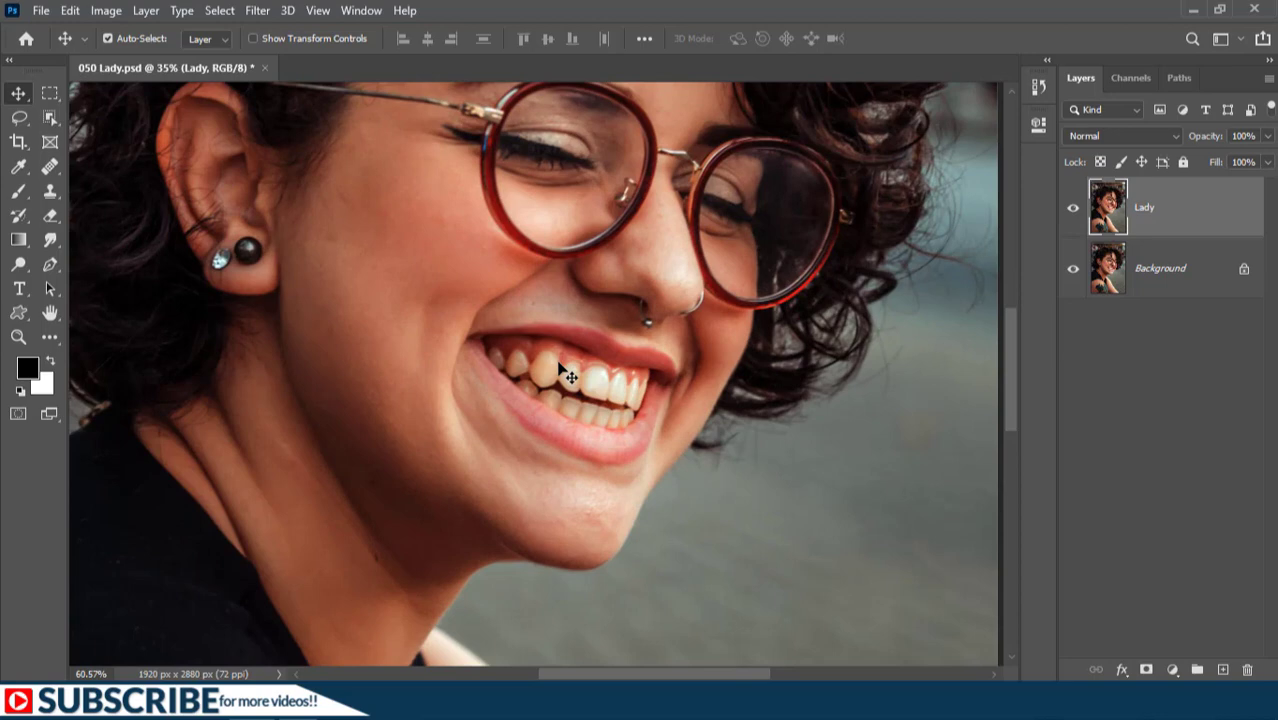
pyautogui.scroll(1, 565, 373)
pyautogui.scroll(1, 565, 373)
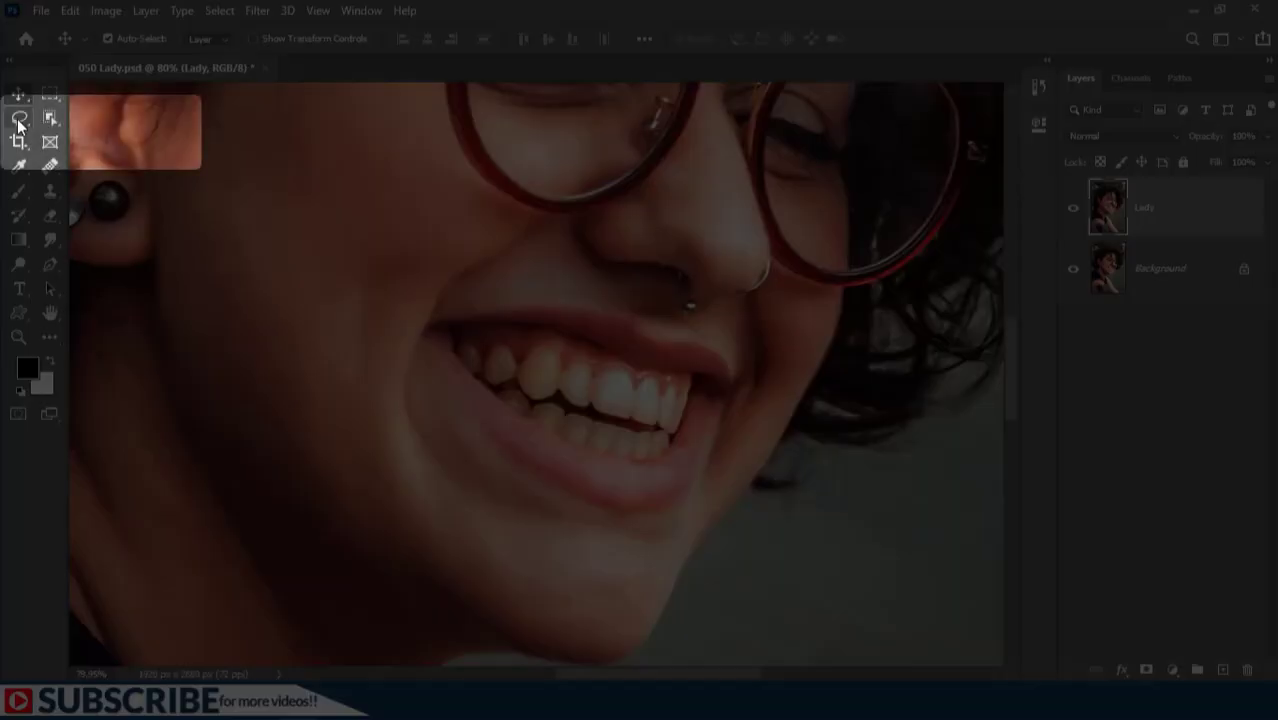
# With the Lasso Tool, draw a closed freehand outline around the upper row of teeth.
pyautogui.click(19, 117)
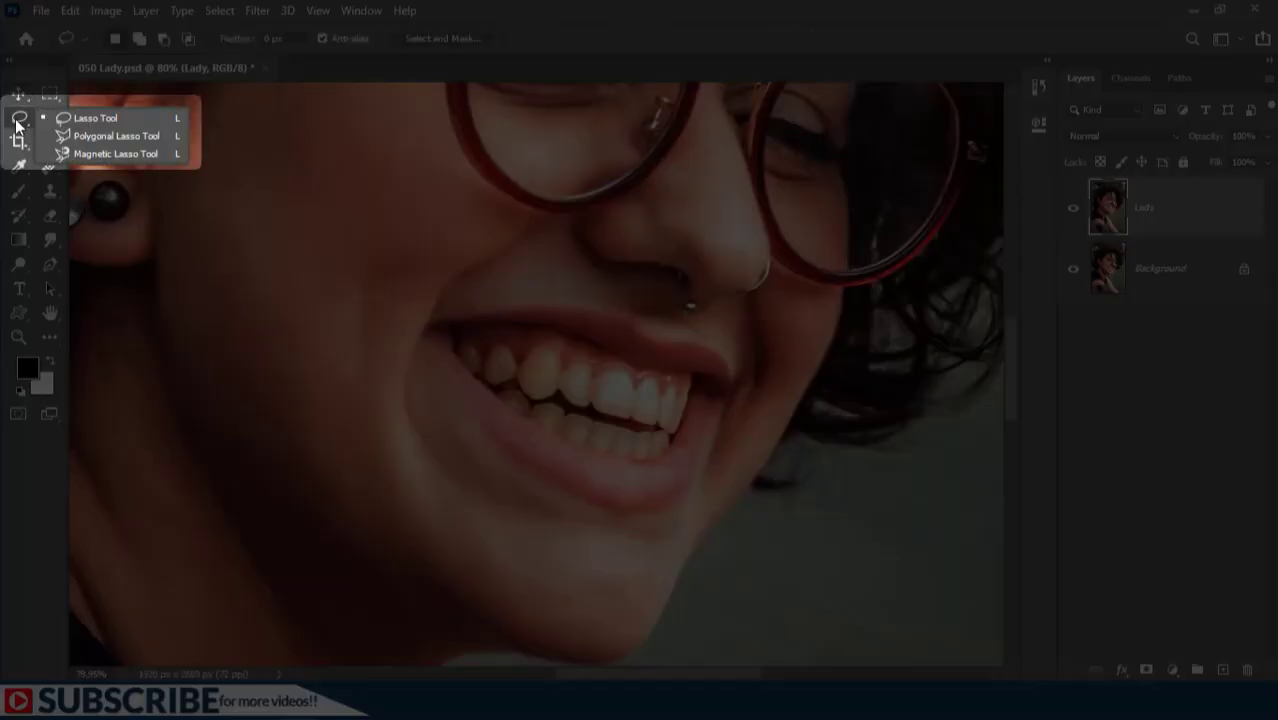
pyautogui.click(81, 119)
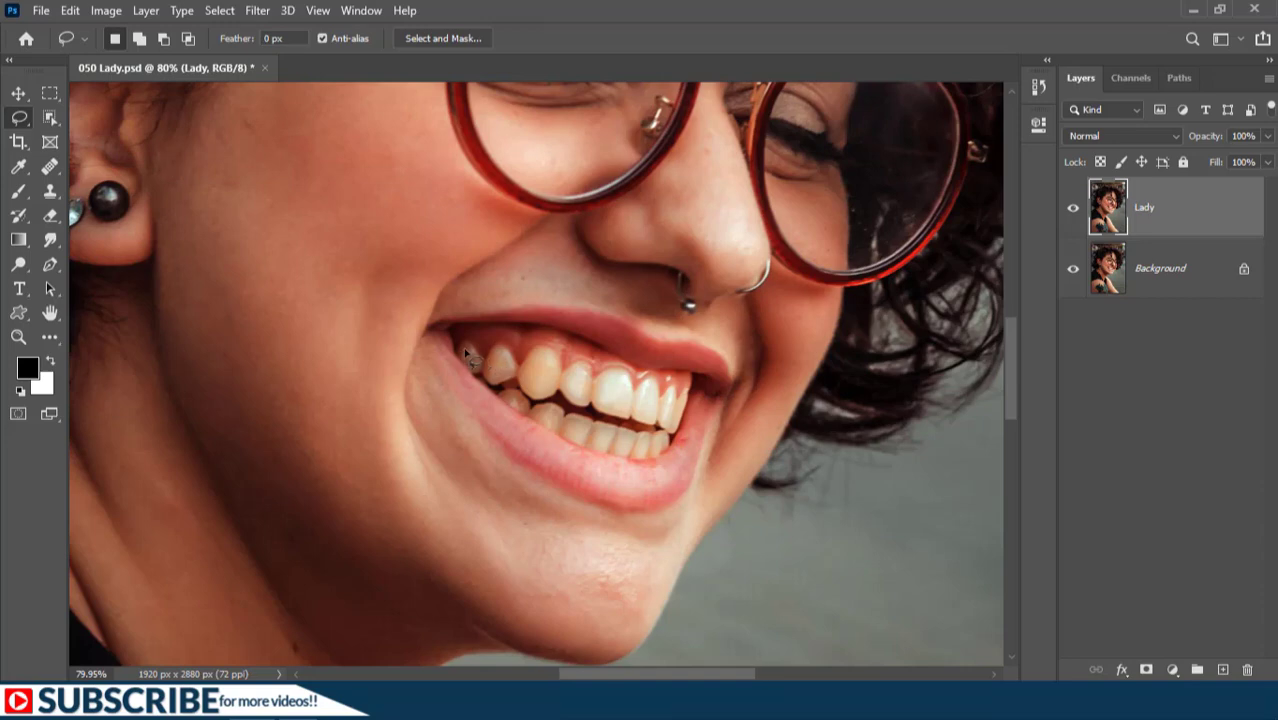
pyautogui.scroll(5, 465, 352)
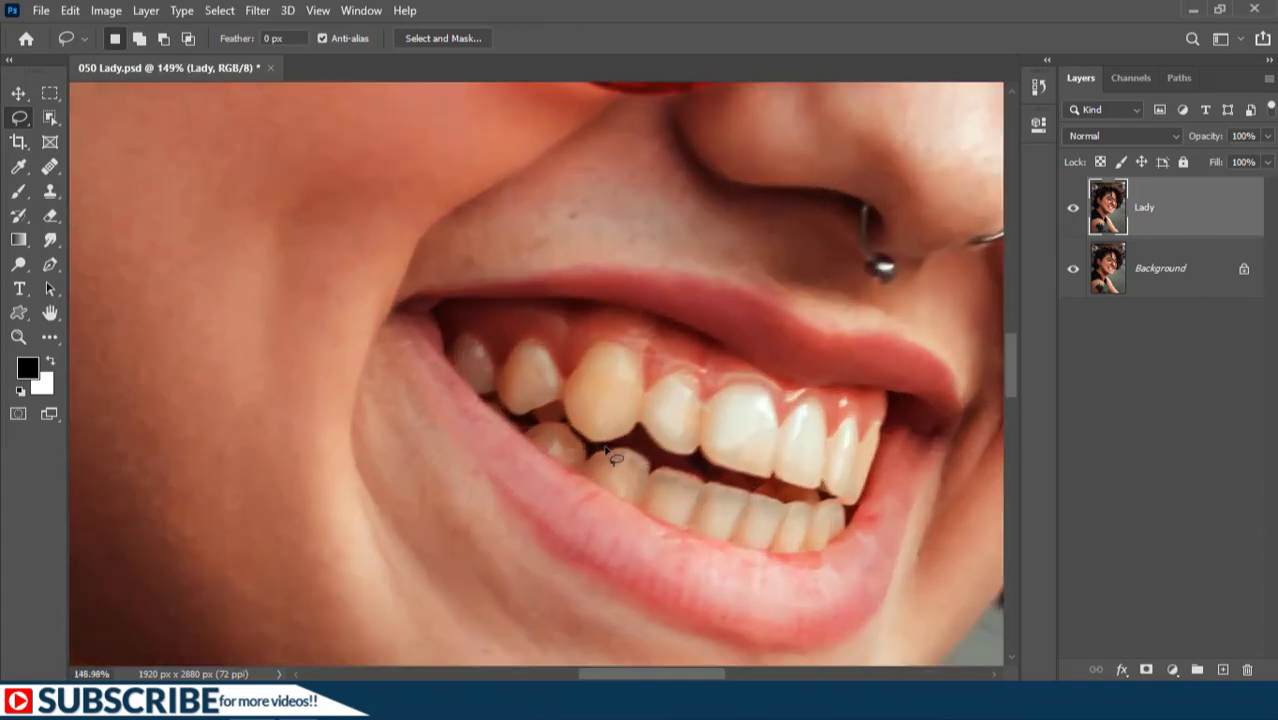
pyautogui.moveTo(765, 468); pyautogui.dragTo(605, 428)
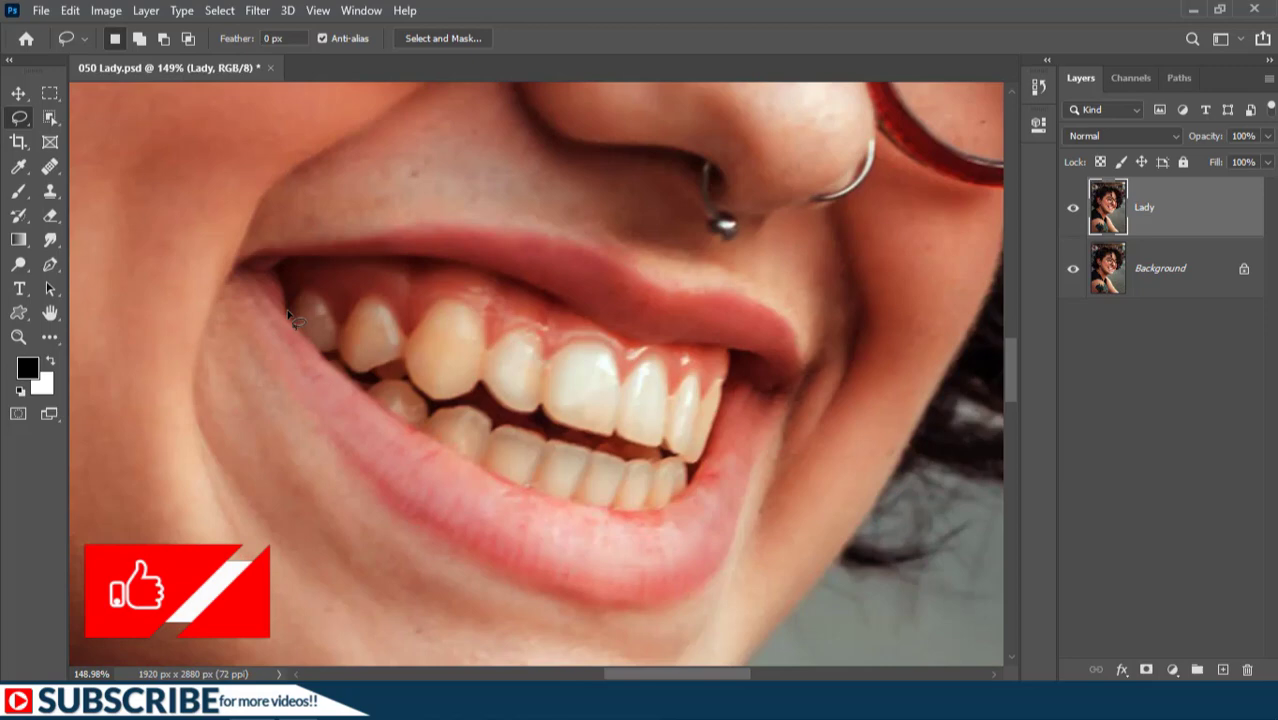
pyautogui.moveTo(288, 300)
pyautogui.mouseDown()
pyautogui.moveTo(332, 322)
pyautogui.moveTo(388, 304)
pyautogui.moveTo(407, 338)
pyautogui.moveTo(434, 310)
pyautogui.moveTo(473, 308)
pyautogui.moveTo(487, 349)
pyautogui.moveTo(514, 329)
pyautogui.moveTo(545, 356)
pyautogui.moveTo(607, 347)
pyautogui.moveTo(620, 385)
pyautogui.moveTo(662, 362)
pyautogui.moveTo(669, 399)
pyautogui.moveTo(700, 382)
pyautogui.mouseUp()
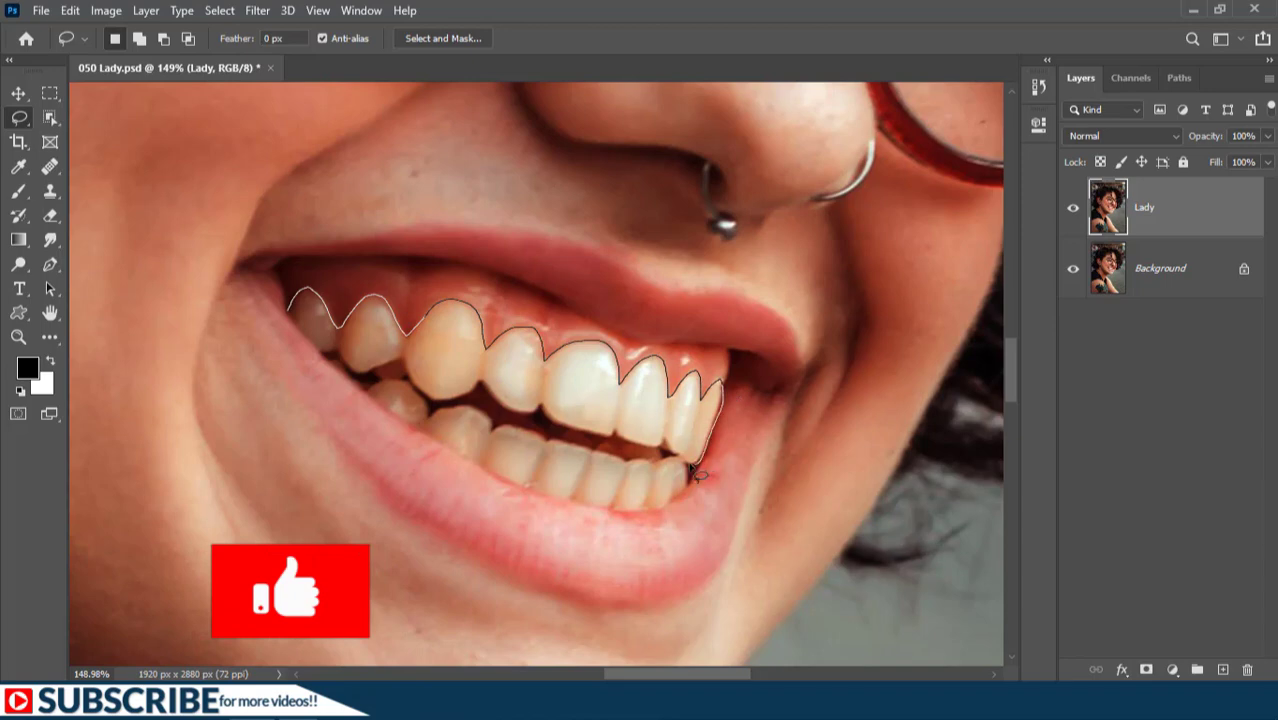
pyautogui.moveTo(622, 440)
pyautogui.mouseDown()
pyautogui.moveTo(520, 417)
pyautogui.moveTo(483, 394)
pyautogui.mouseUp()
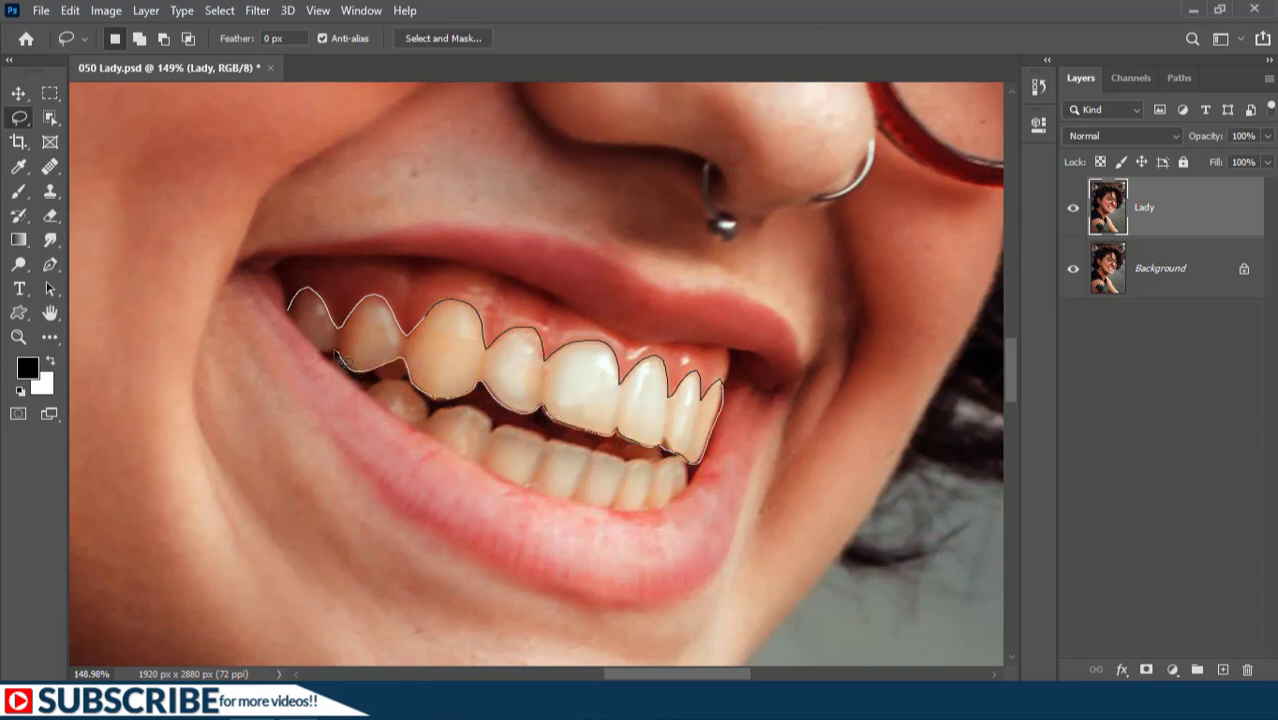
pyautogui.moveTo(300, 333); pyautogui.dragTo(298, 330)
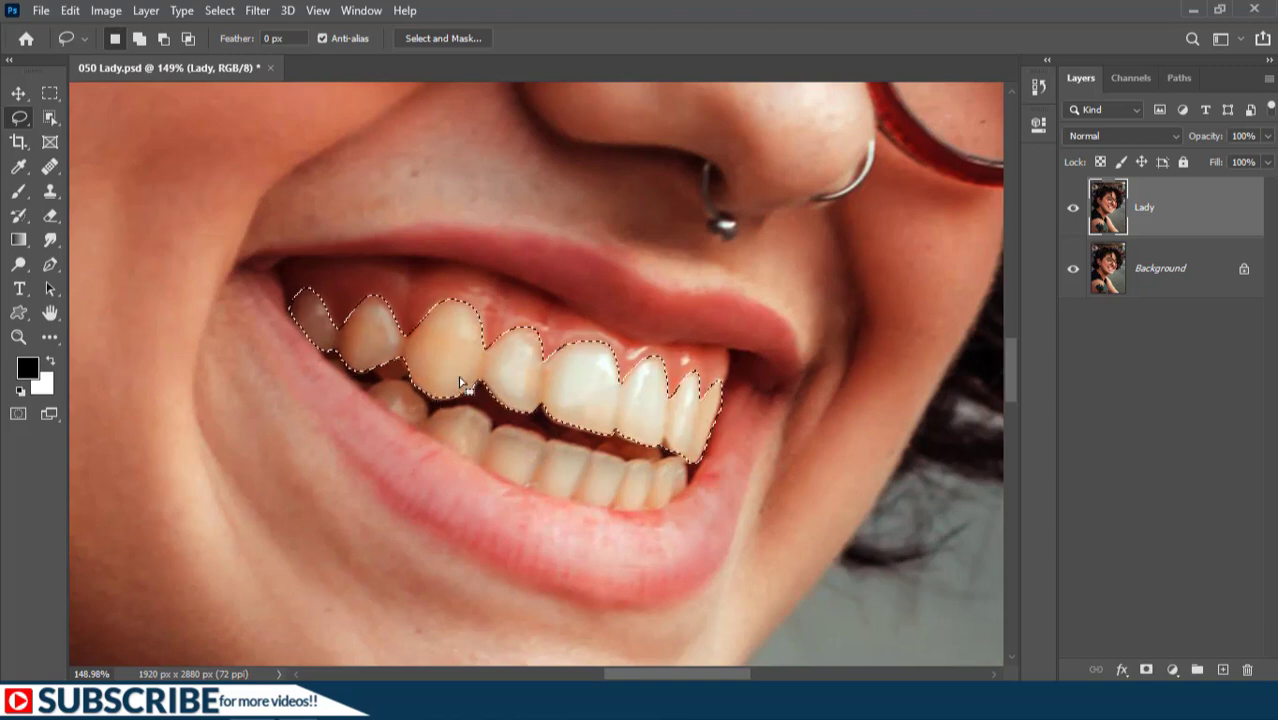
# Shift-lasso to add the missed lower tooth edges and the gap between the right teeth.
pyautogui.scroll(3, 492, 378)
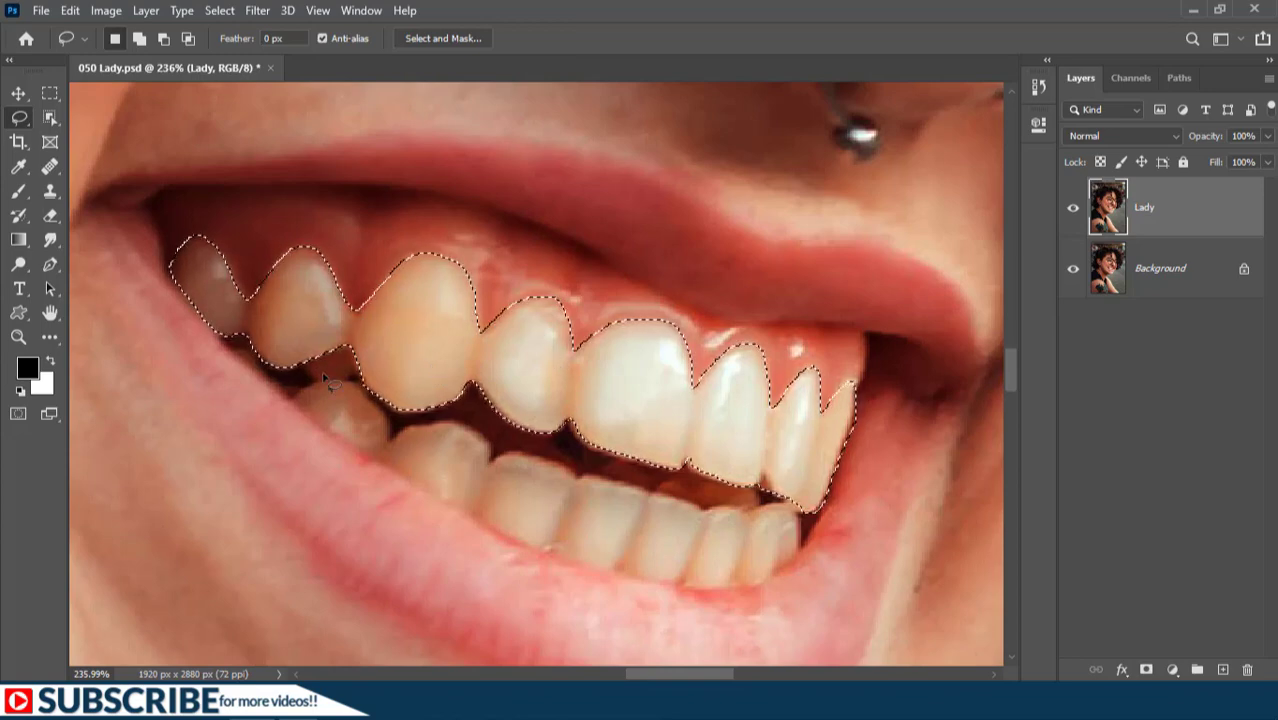
pyautogui.press('shift')
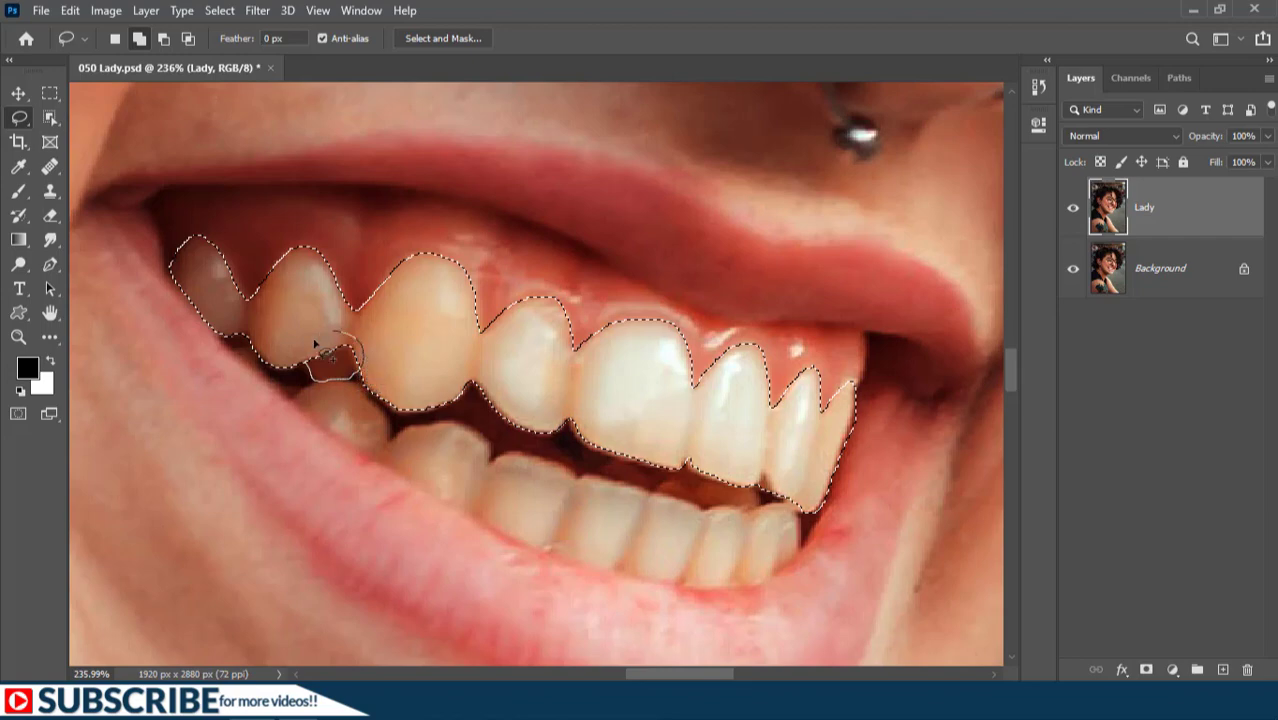
pyautogui.moveTo(313, 372); pyautogui.dragTo(312, 372)
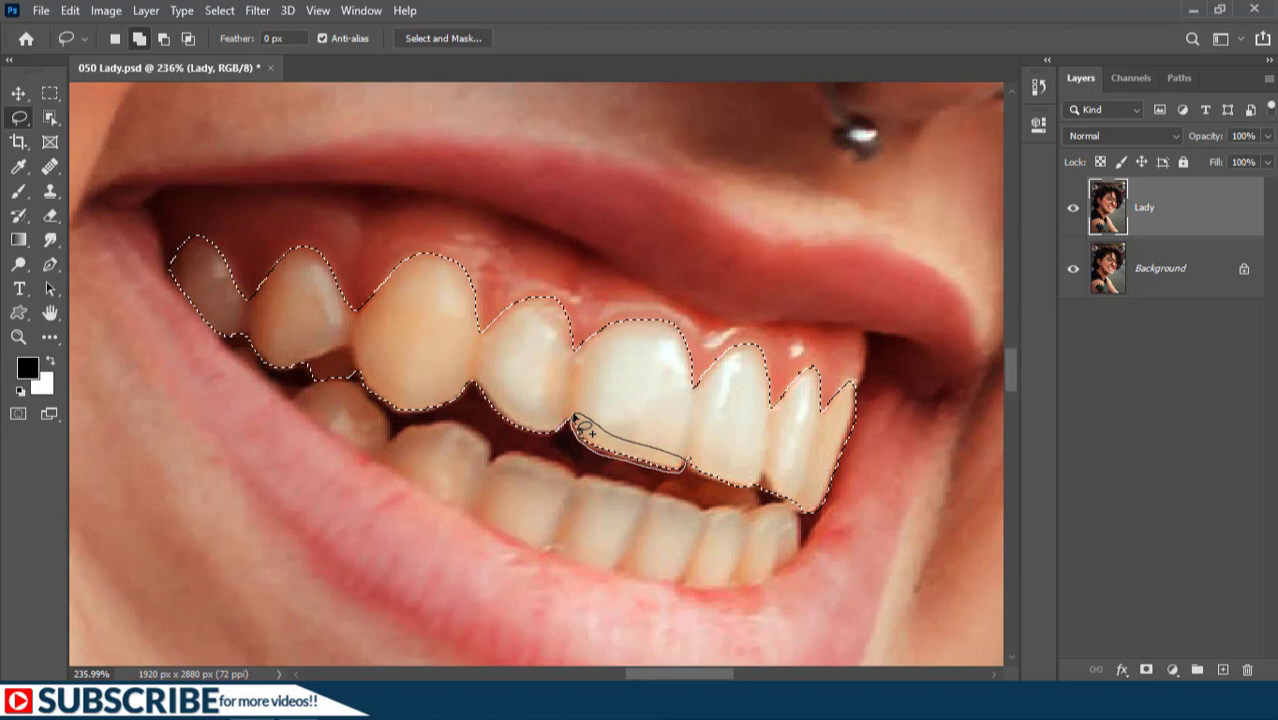
pyautogui.moveTo(583, 425); pyautogui.dragTo(580, 421)
pyautogui.moveTo(718, 458); pyautogui.dragTo(693, 462)
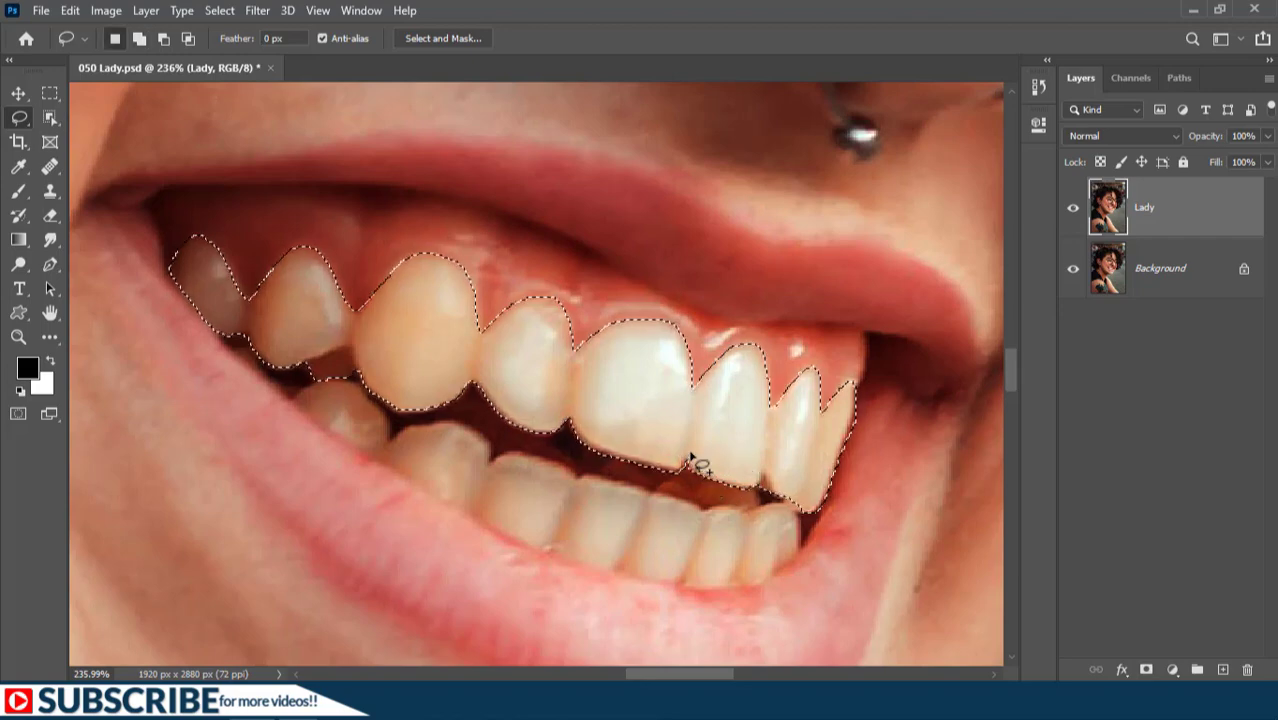
pyautogui.moveTo(797, 405); pyautogui.dragTo(796, 400)
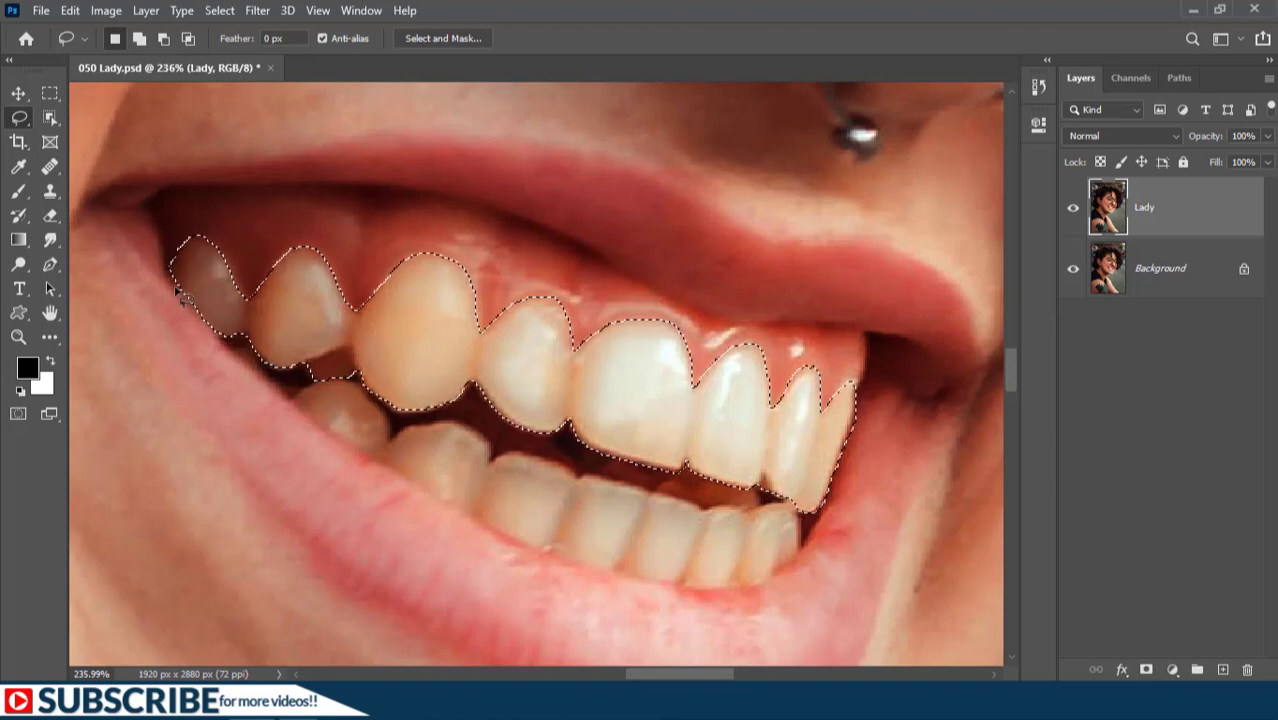
# Alt-lasso to trim the gum off the leftmost tooth's selection.
pyautogui.press('alt')
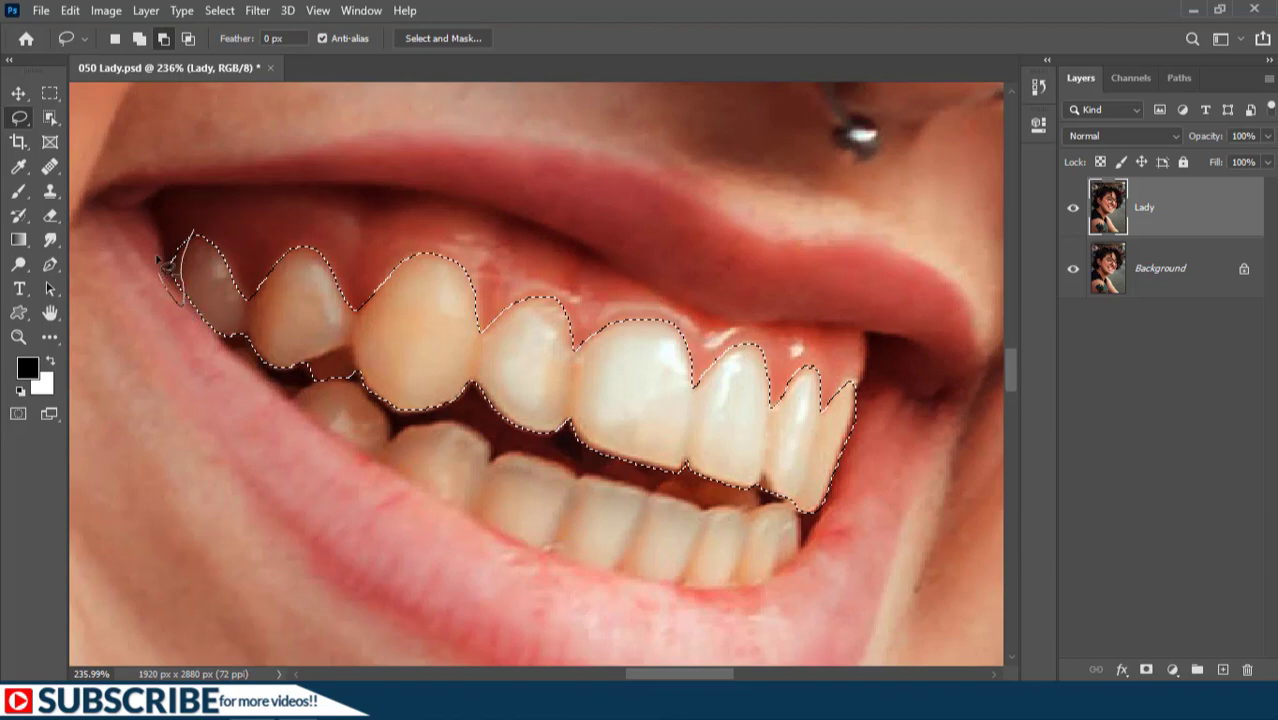
pyautogui.moveTo(160, 262)
pyautogui.mouseDown()
pyautogui.moveTo(192, 232)
pyautogui.moveTo(199, 240)
pyautogui.mouseUp()
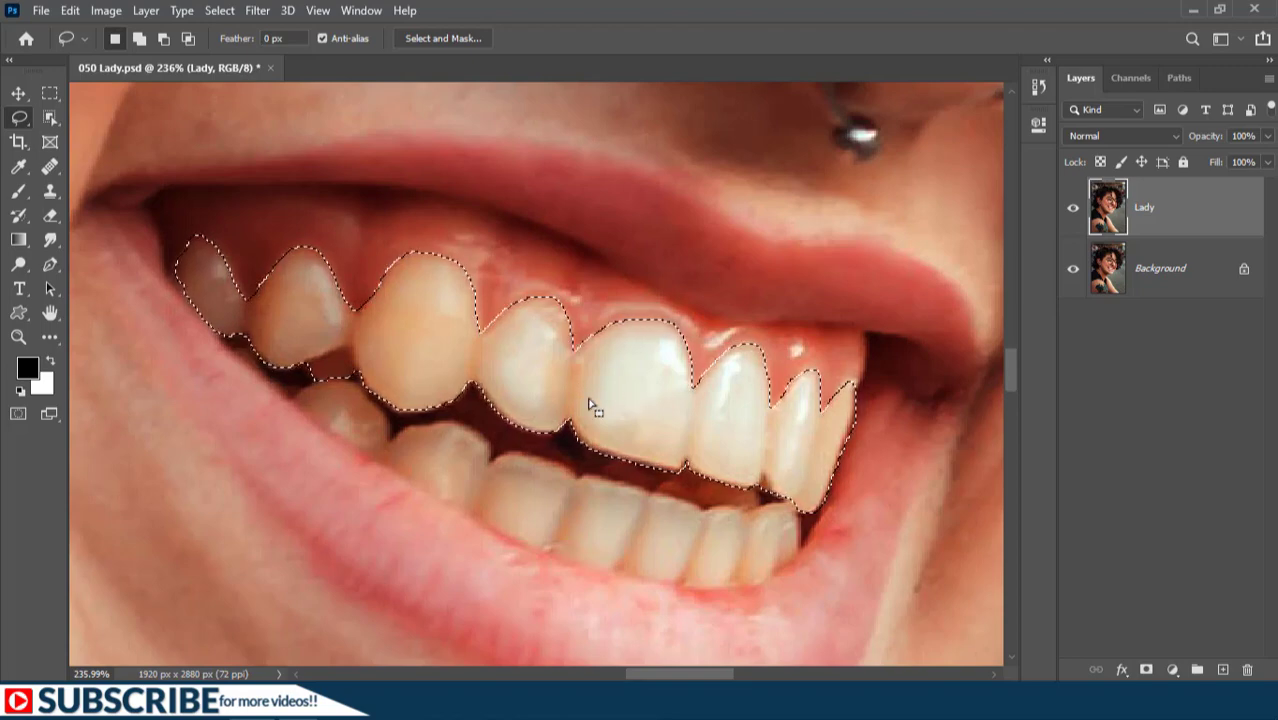
pyautogui.scroll(-1, 680, 370)
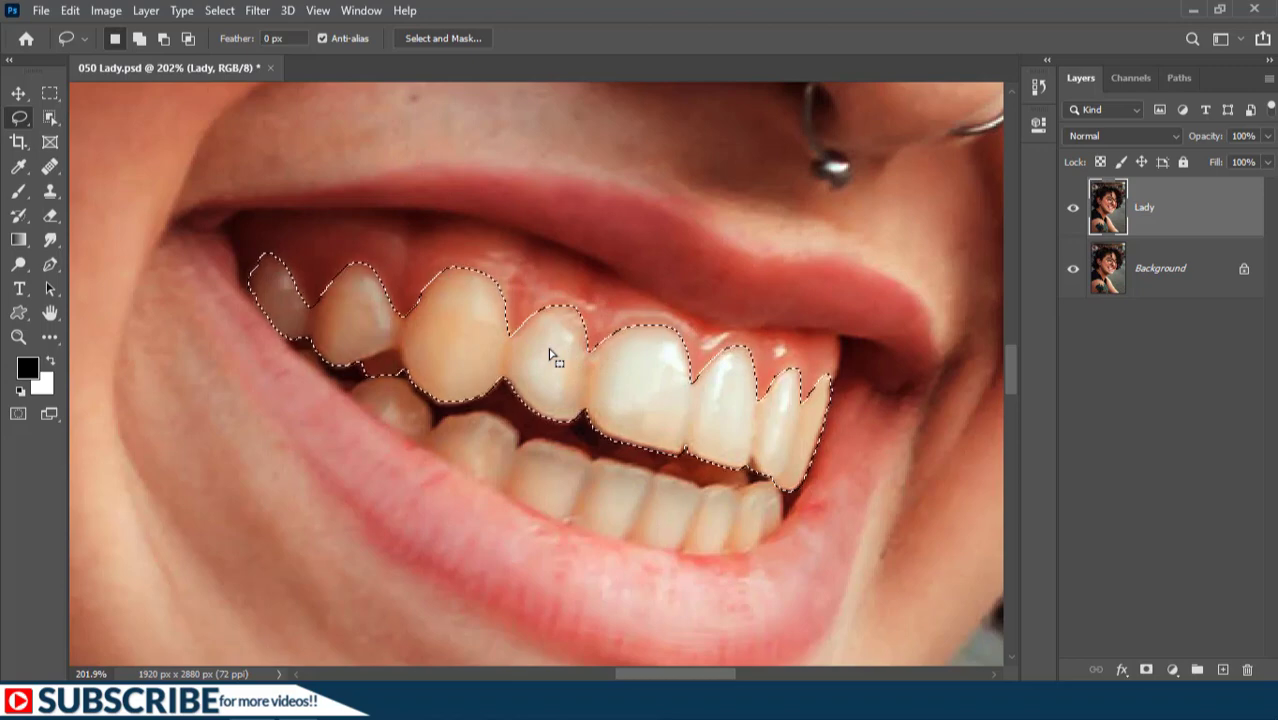
# Save the selection as a channel named 'Upper Teeth', then deselect.
pyautogui.click(217, 11)
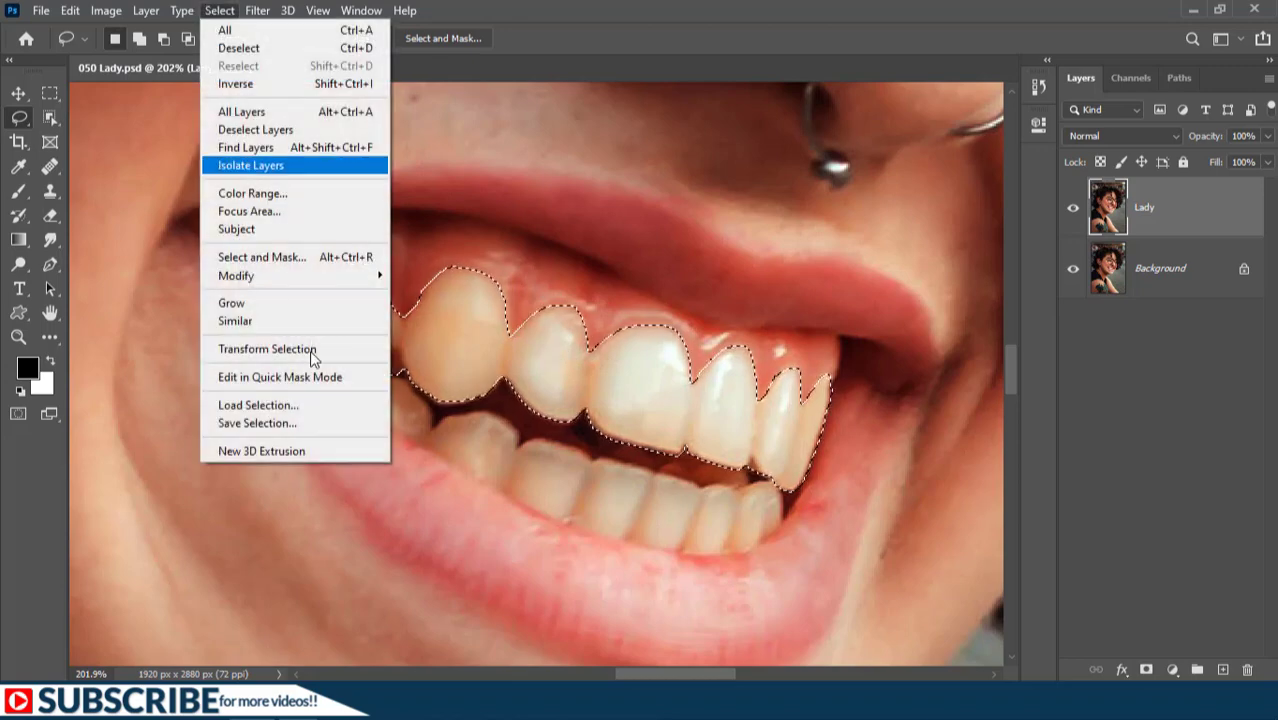
pyautogui.click(250, 423)
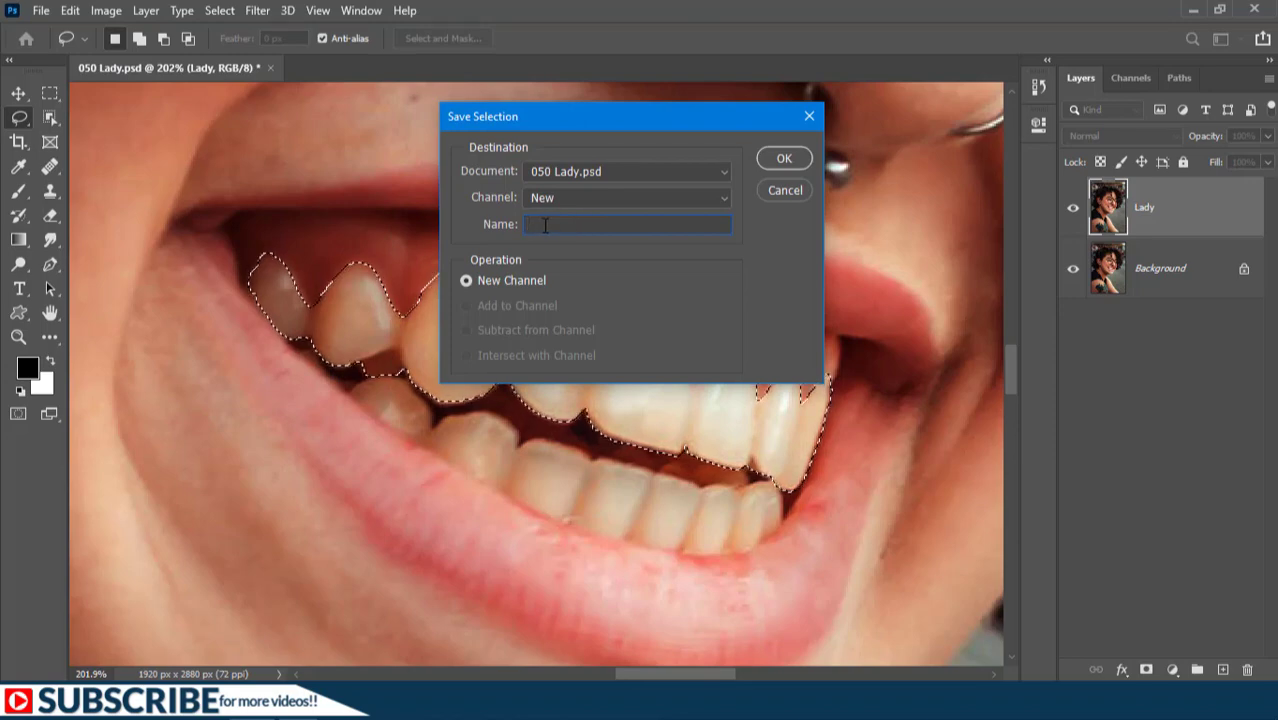
pyautogui.write('Upper Teeth')
pyautogui.click(782, 160)
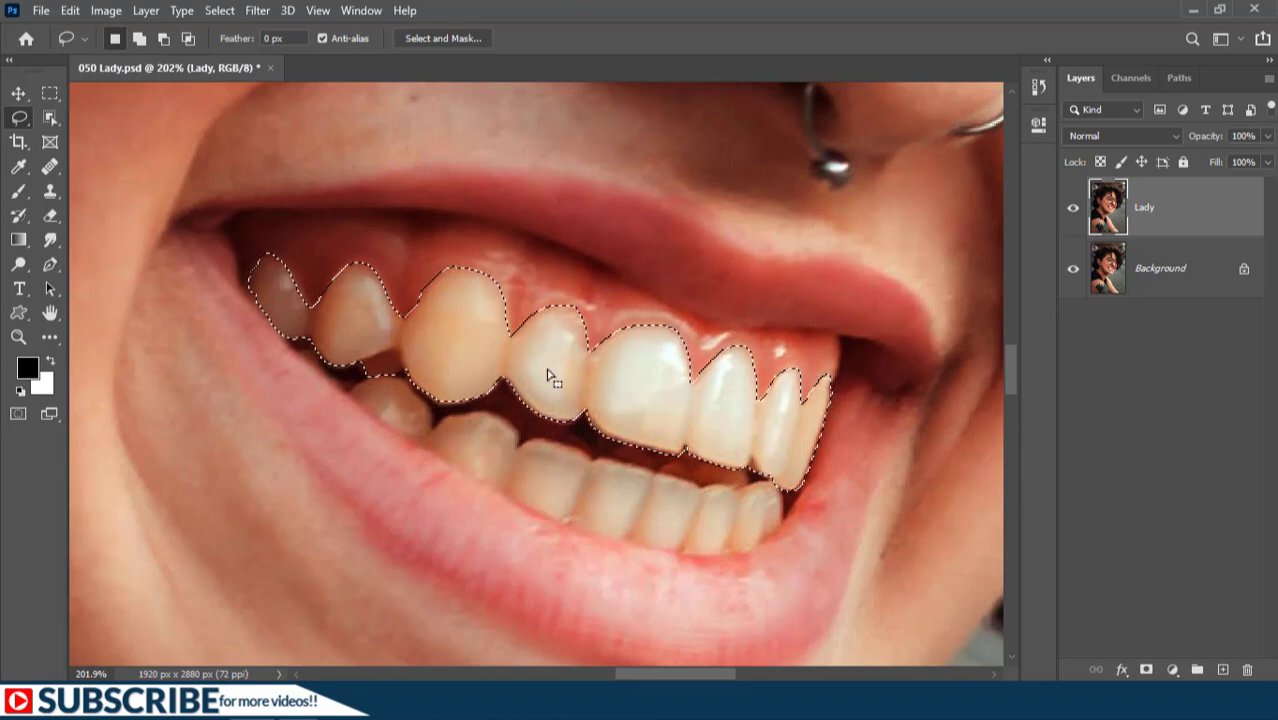
pyautogui.hotkey('ctrl', 'd')
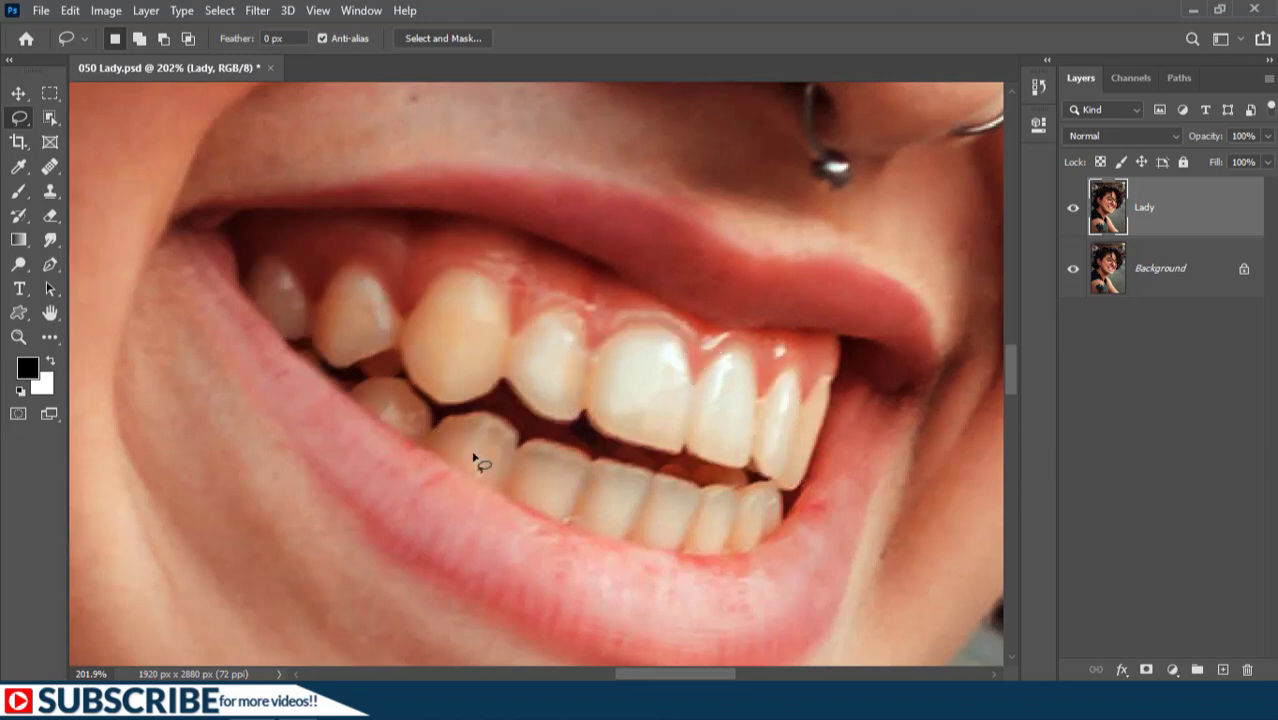
# Lasso a closed outline around the lower row of teeth.
pyautogui.scroll(3, 318, 375)
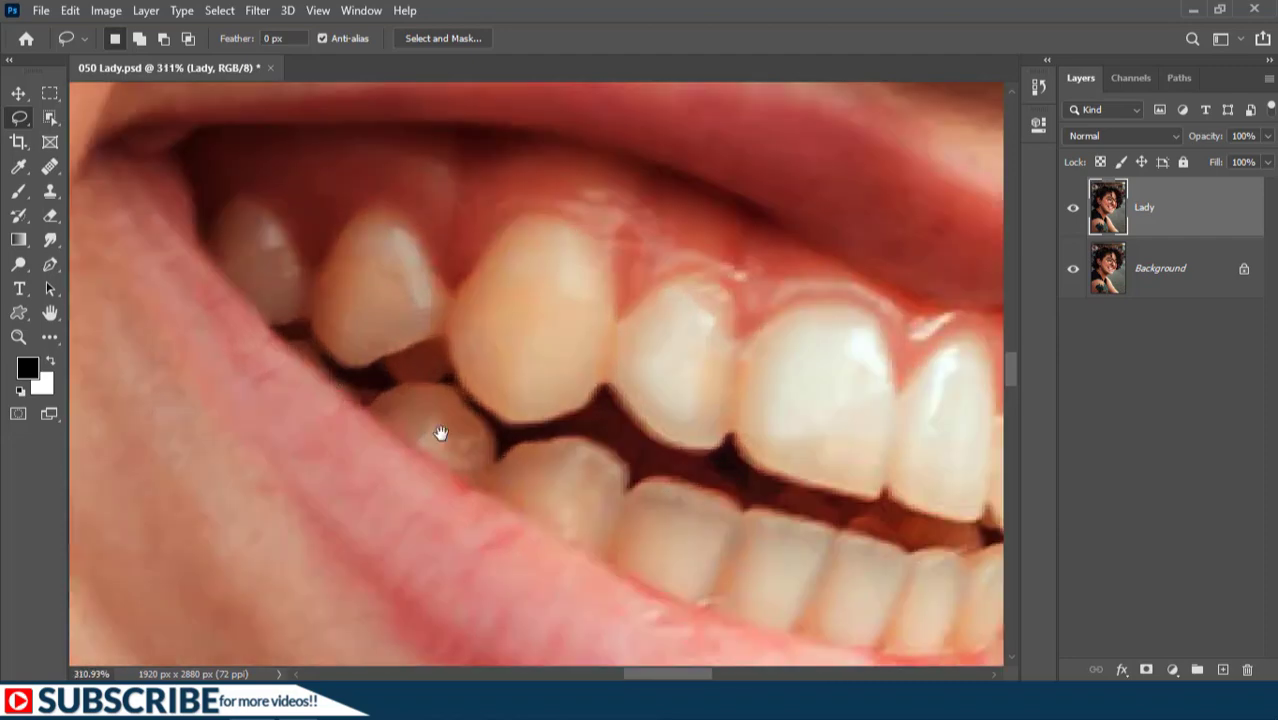
pyautogui.scroll(-2, 282, 371)
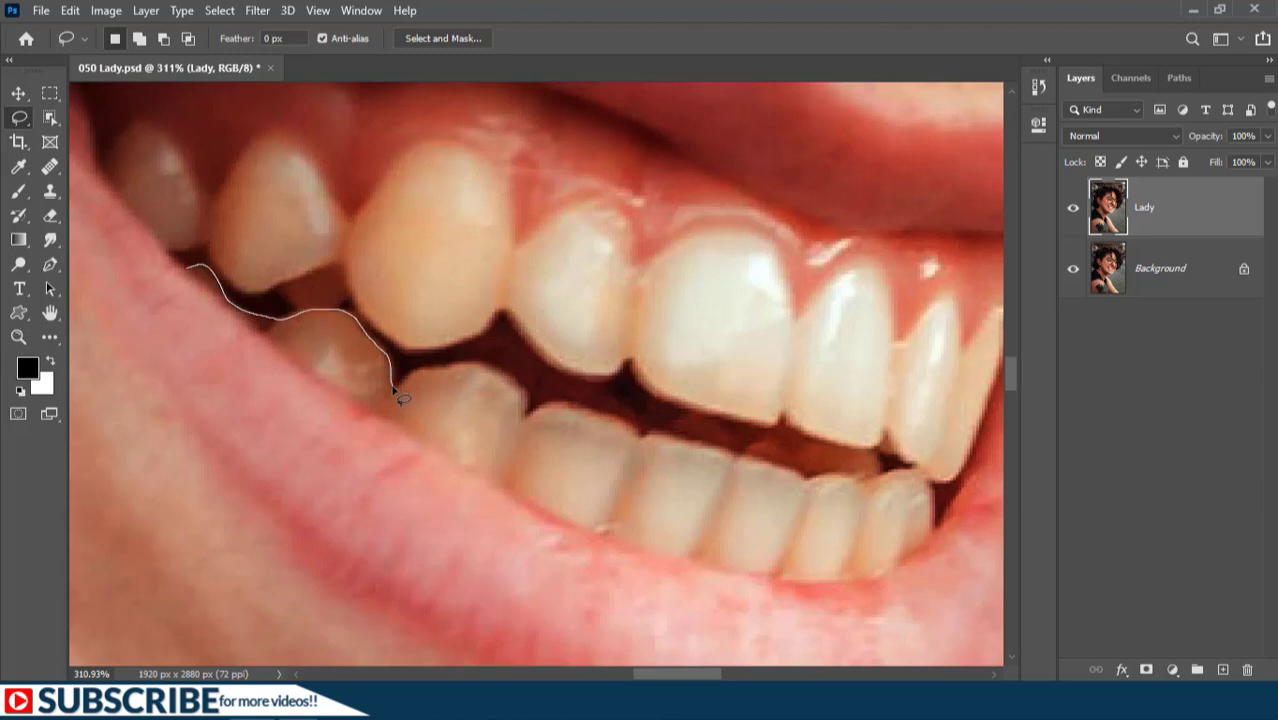
pyautogui.moveTo(393, 390)
pyautogui.mouseDown()
pyautogui.moveTo(458, 365)
pyautogui.moveTo(516, 384)
pyautogui.moveTo(528, 416)
pyautogui.moveTo(556, 403)
pyautogui.moveTo(642, 440)
pyautogui.moveTo(823, 481)
pyautogui.moveTo(928, 482)
pyautogui.mouseUp()
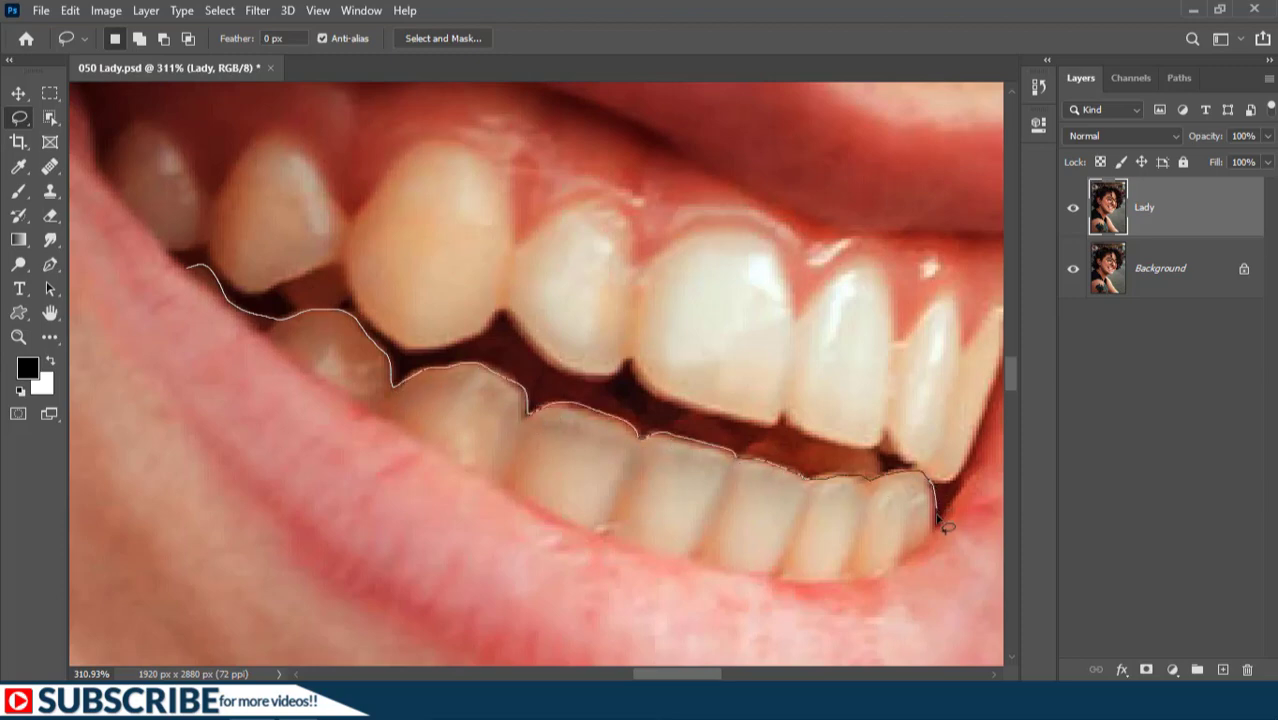
pyautogui.moveTo(912, 553)
pyautogui.mouseDown()
pyautogui.moveTo(882, 576)
pyautogui.moveTo(835, 586)
pyautogui.moveTo(711, 566)
pyautogui.moveTo(702, 553)
pyautogui.moveTo(658, 560)
pyautogui.moveTo(612, 538)
pyautogui.mouseUp()
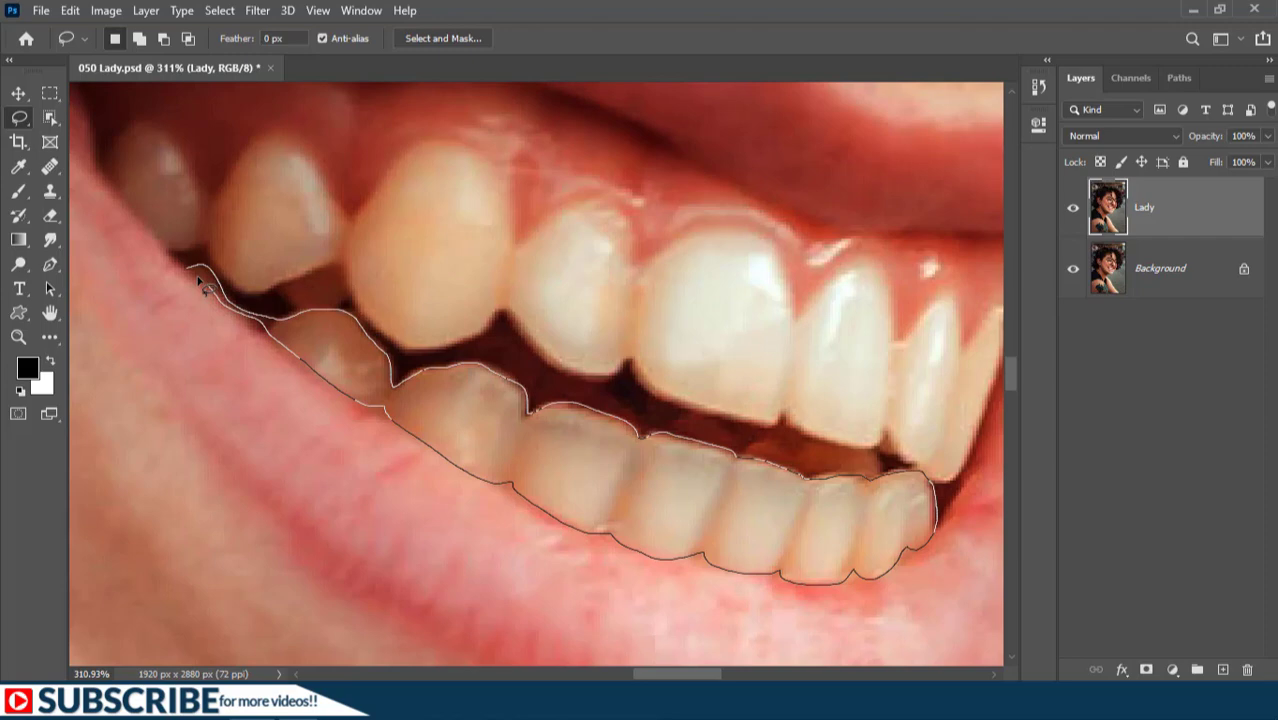
pyautogui.moveTo(193, 277); pyautogui.dragTo(194, 273)
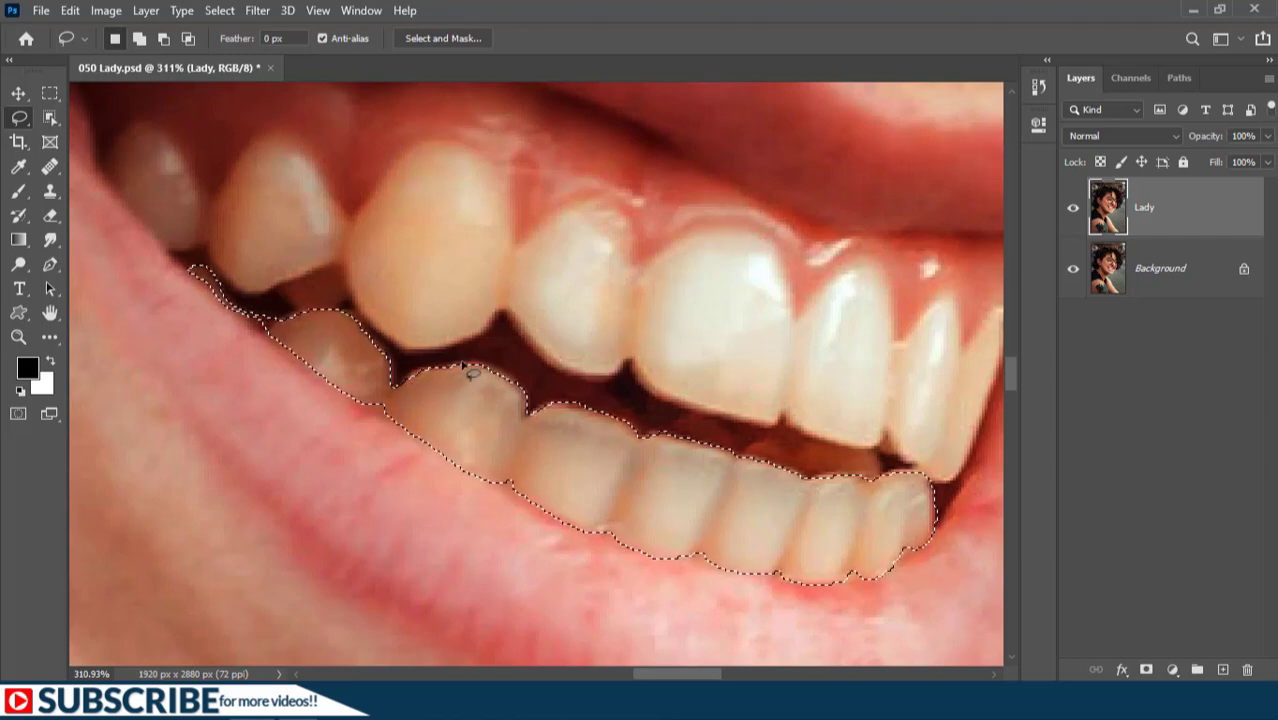
# Shift-lasso the missed edge at the tooth notch into the selection, then zoom out to check.
pyautogui.scroll(3, 476, 370)
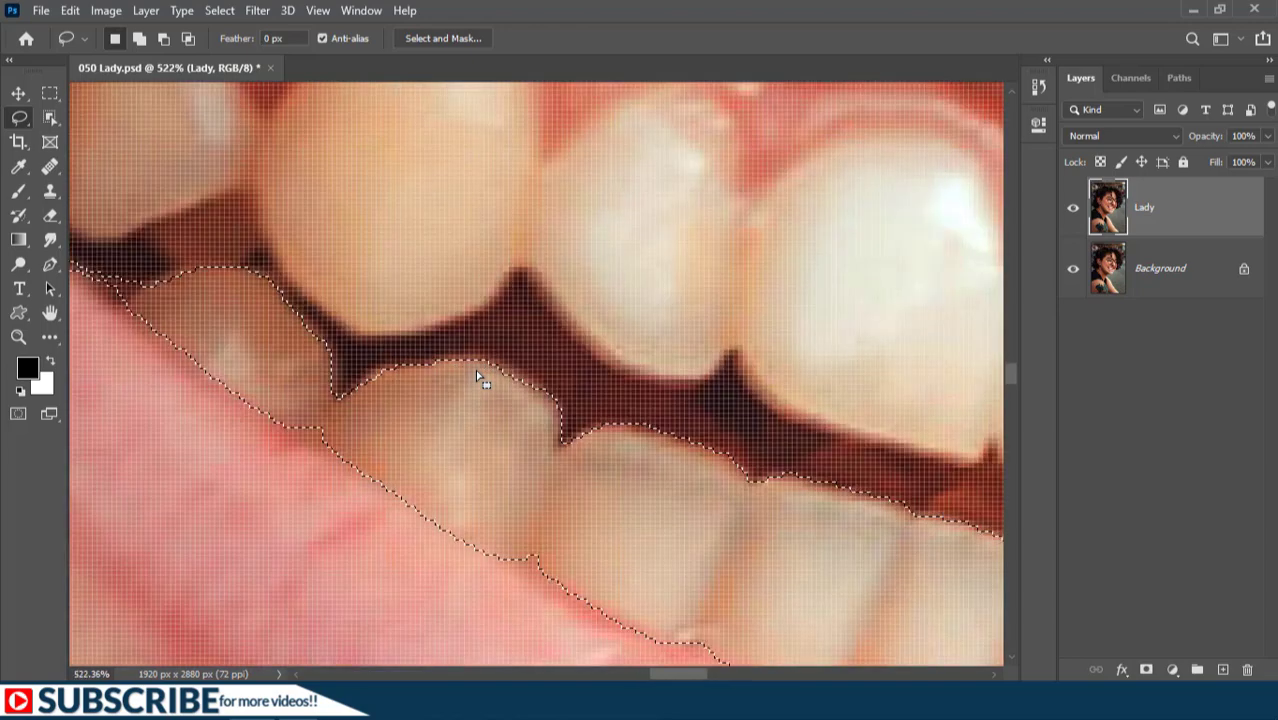
pyautogui.scroll(-3, 478, 378)
pyautogui.scroll(2, 478, 378)
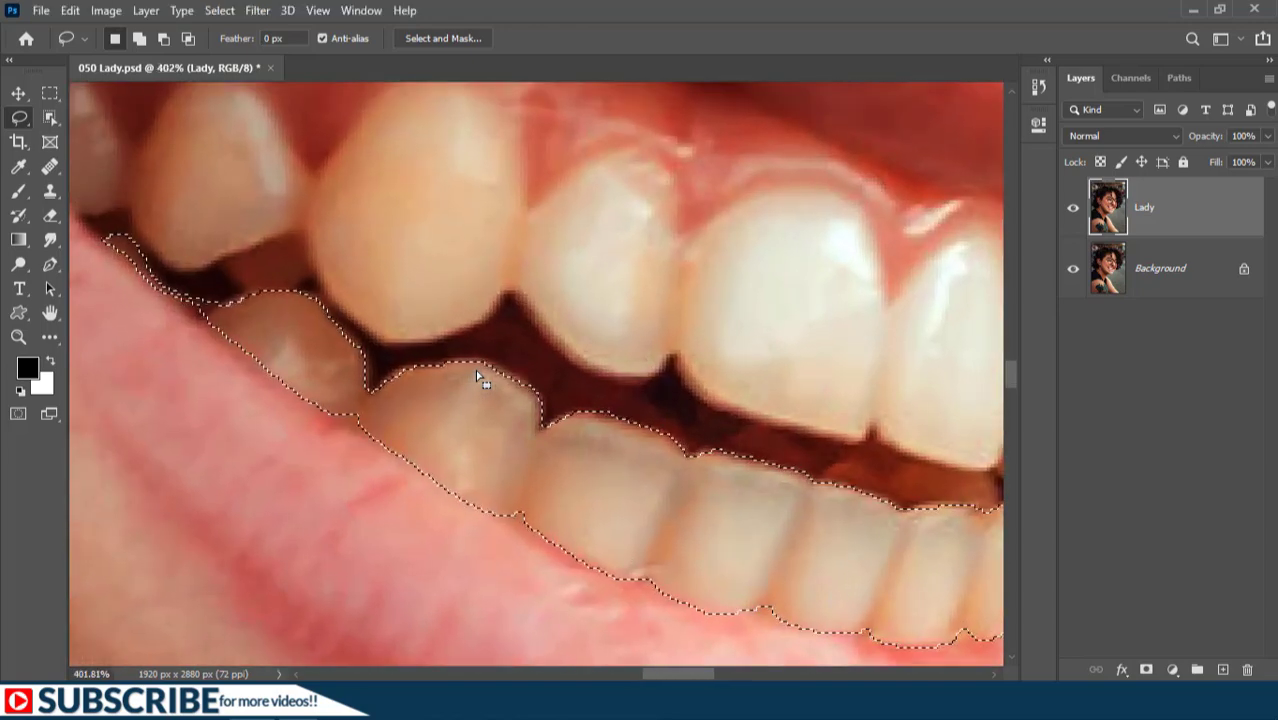
pyautogui.press('shift')
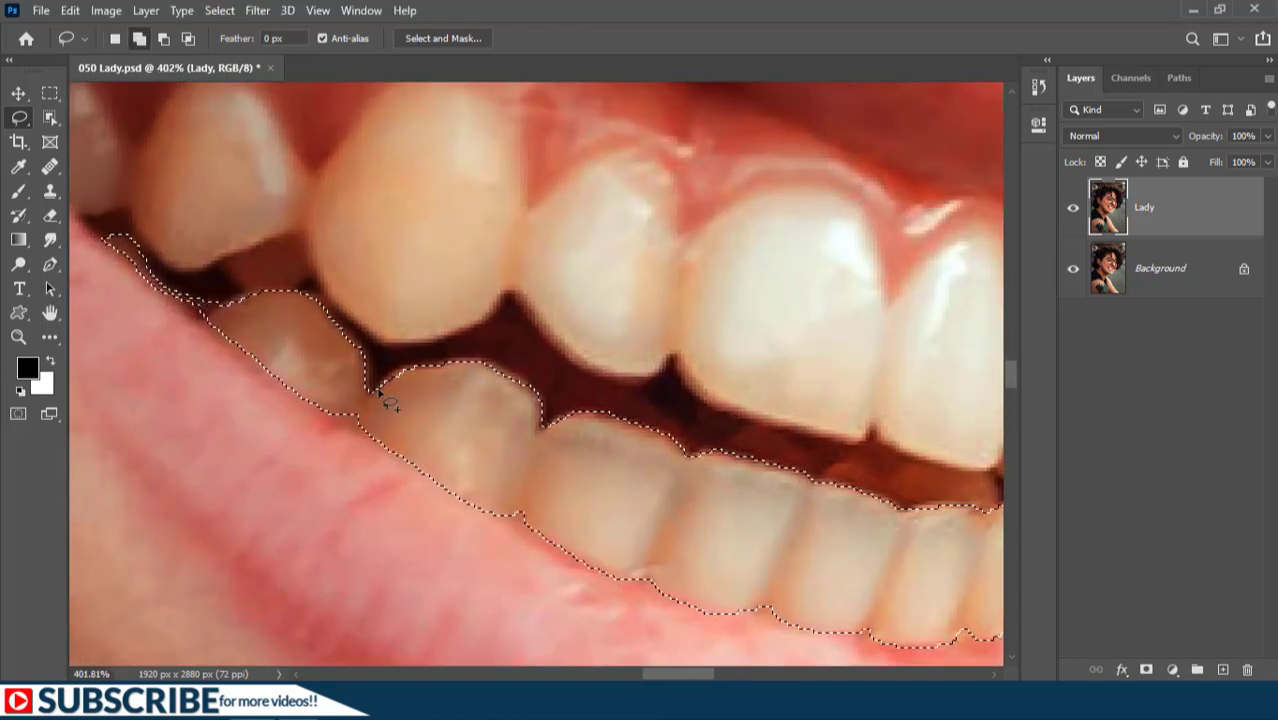
pyautogui.moveTo(381, 391); pyautogui.dragTo(394, 373)
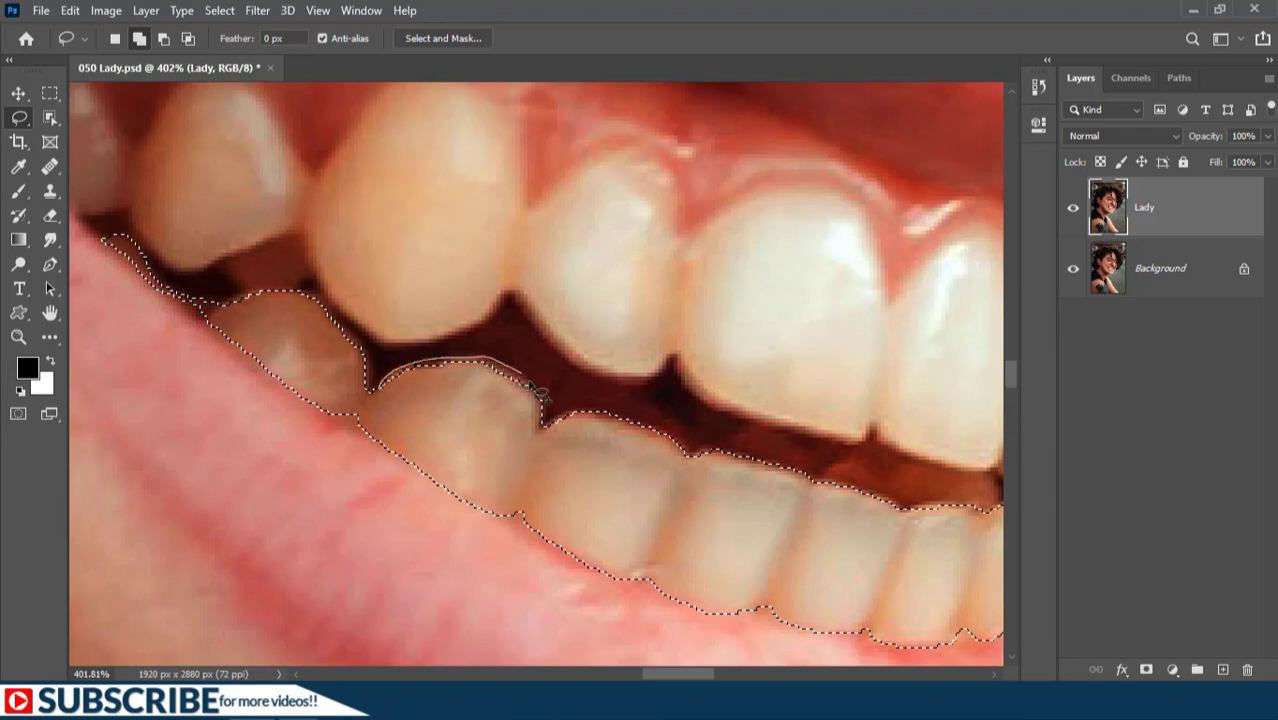
pyautogui.moveTo(548, 418); pyautogui.dragTo(385, 391)
pyautogui.scroll(-3, 422, 422)
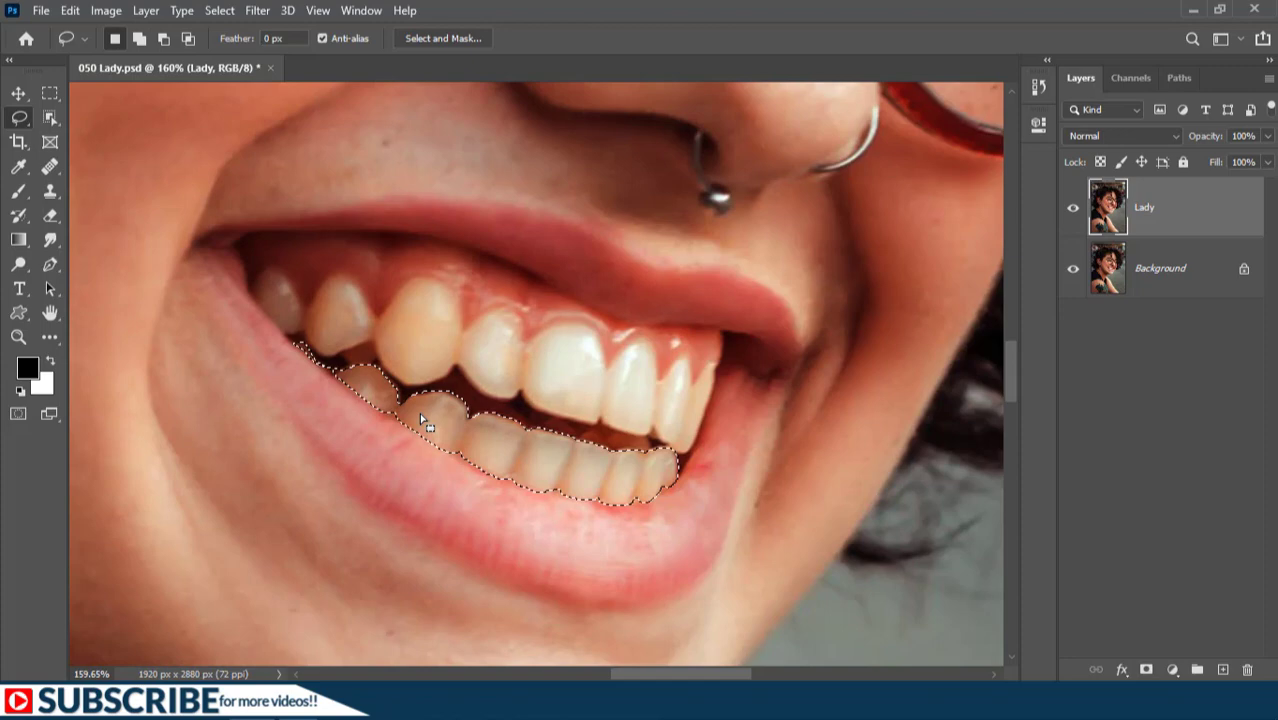
pyautogui.scroll(2, 672, 455)
pyautogui.scroll(-2, 672, 455)
pyautogui.scroll(-3, 613, 448)
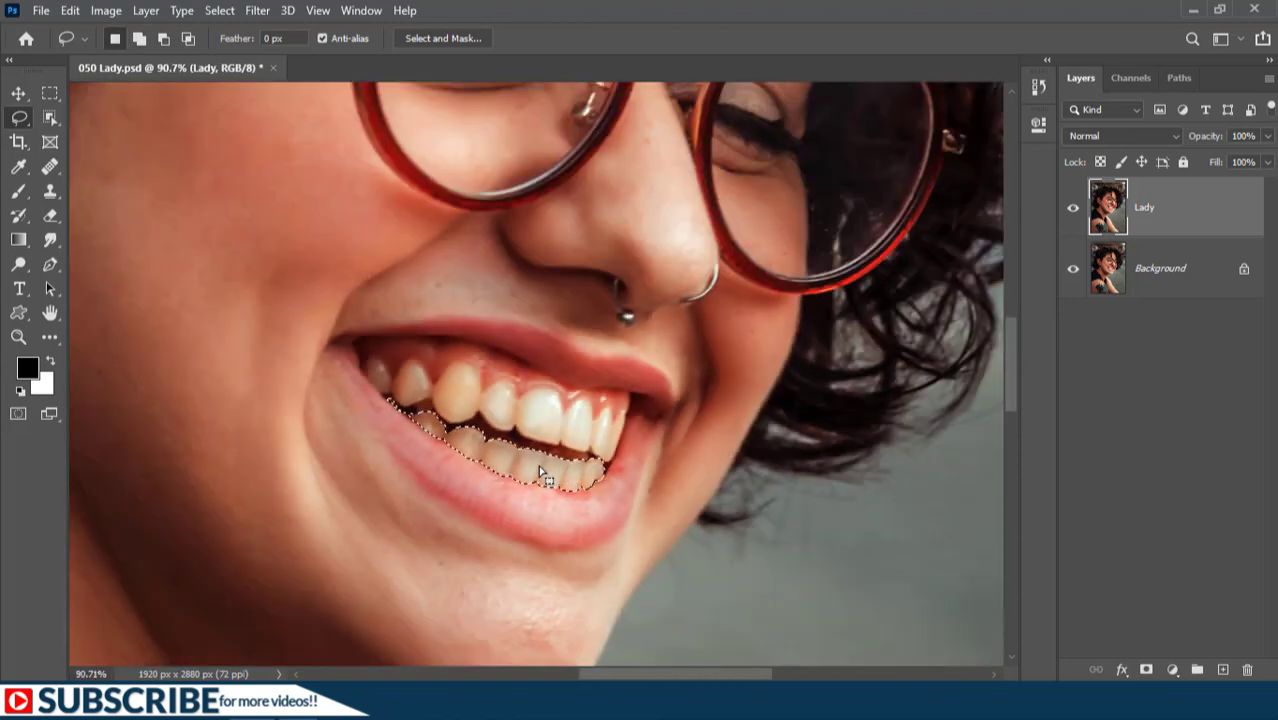
# Save the lower-teeth selection as a channel named 'Lower Teeth', then deselect.
pyautogui.click(219, 10)
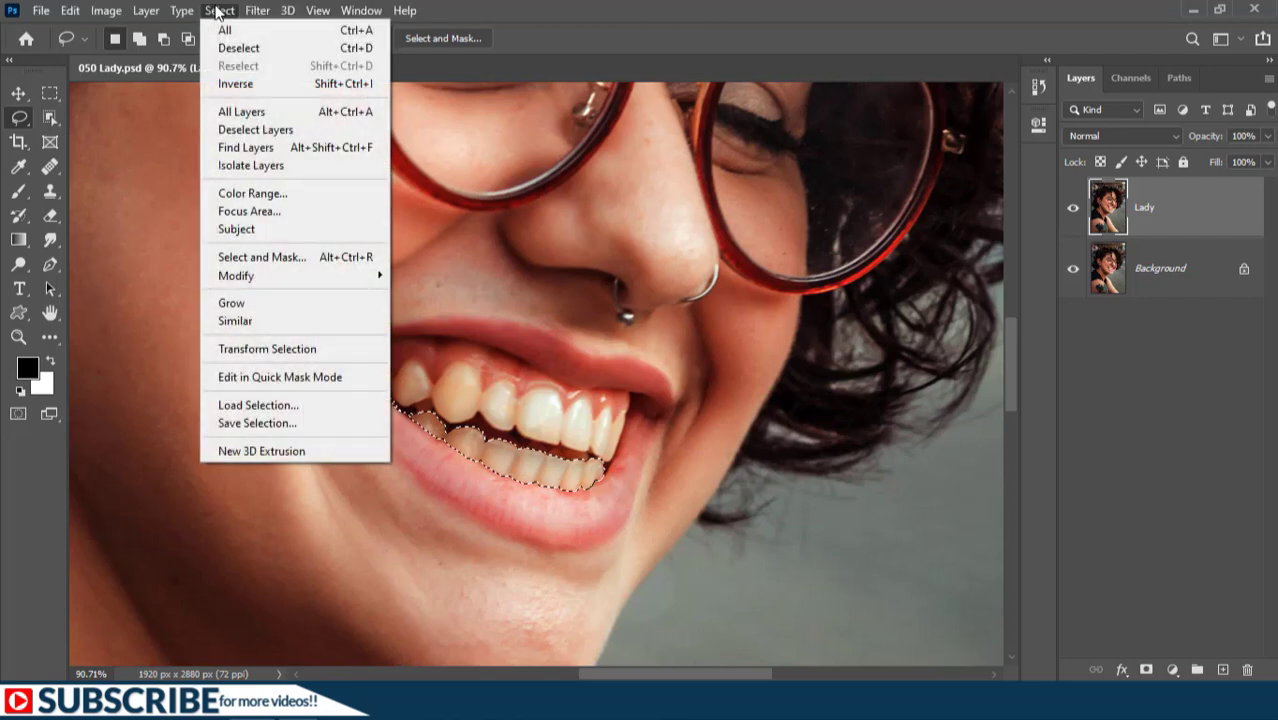
pyautogui.click(252, 423)
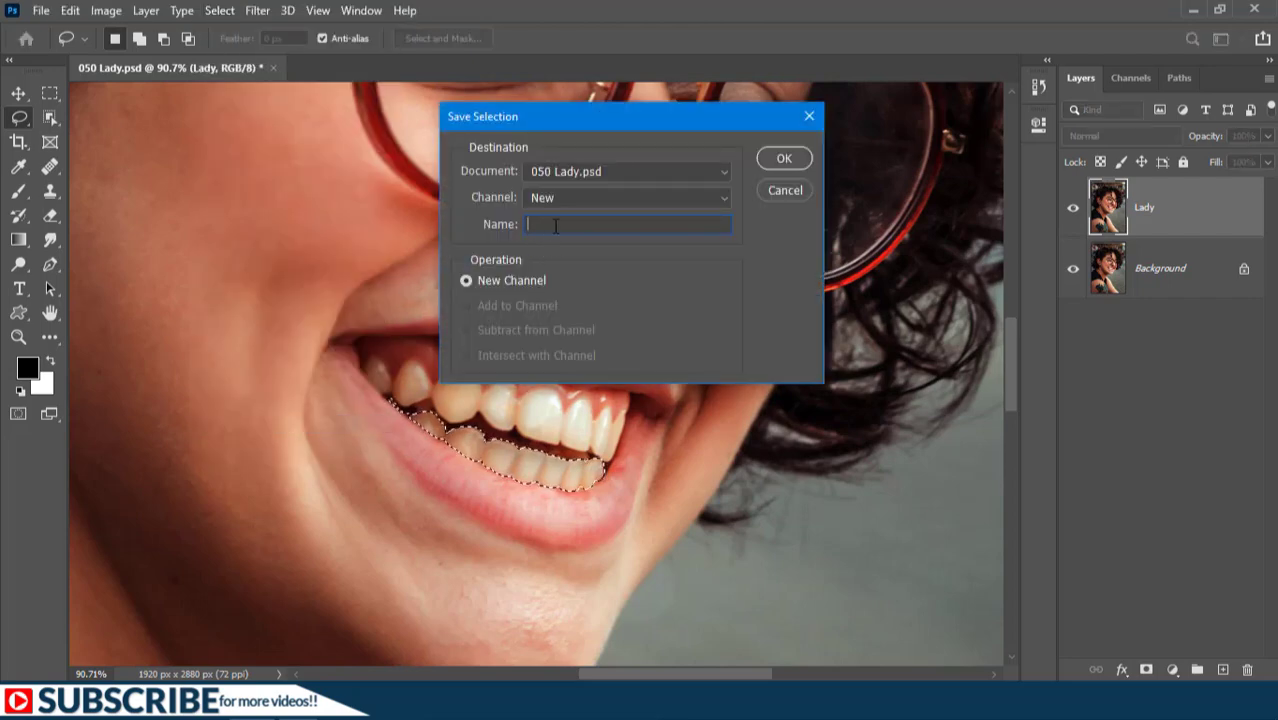
pyautogui.write('Lower Teeth')
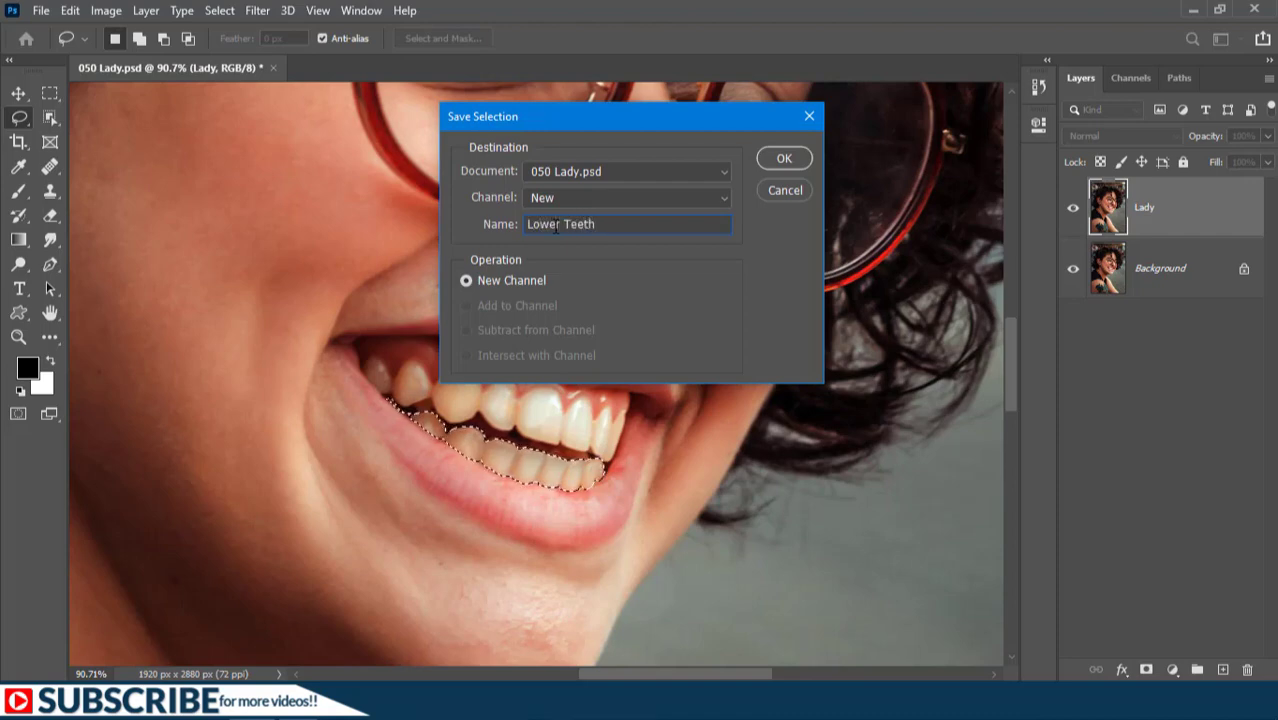
pyautogui.click(784, 158)
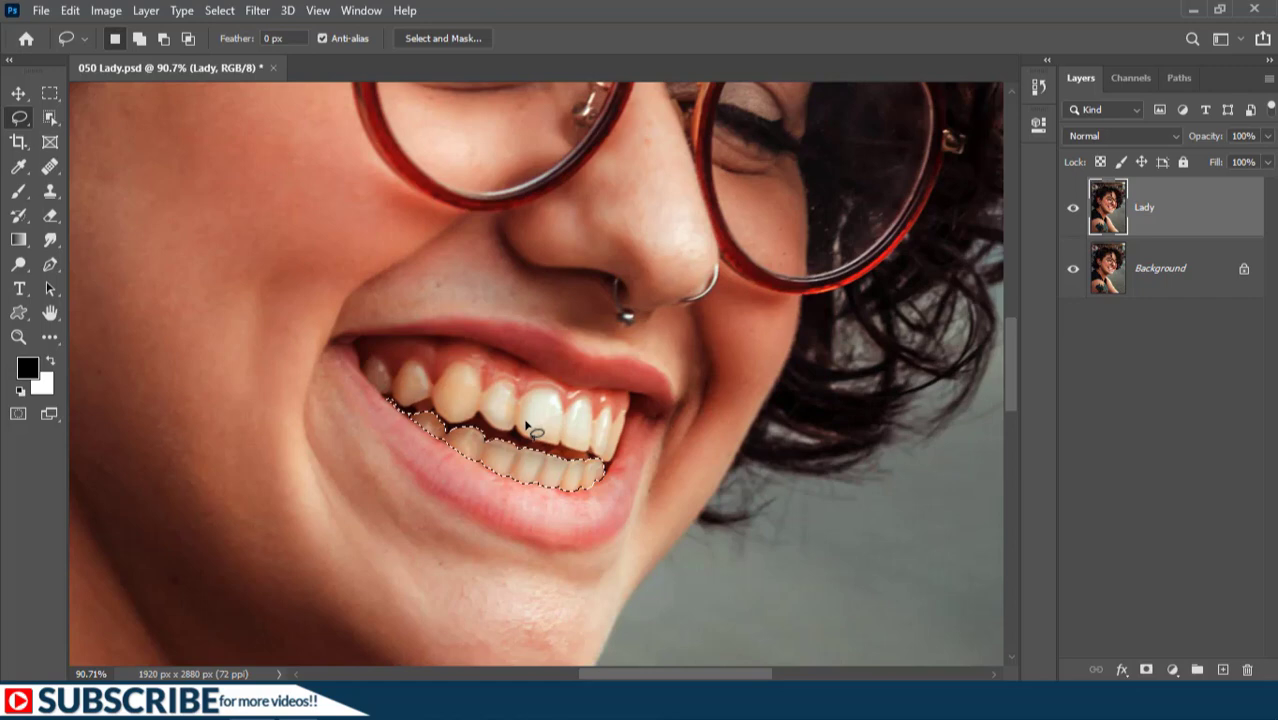
pyautogui.hotkey('ctrl', 'd')
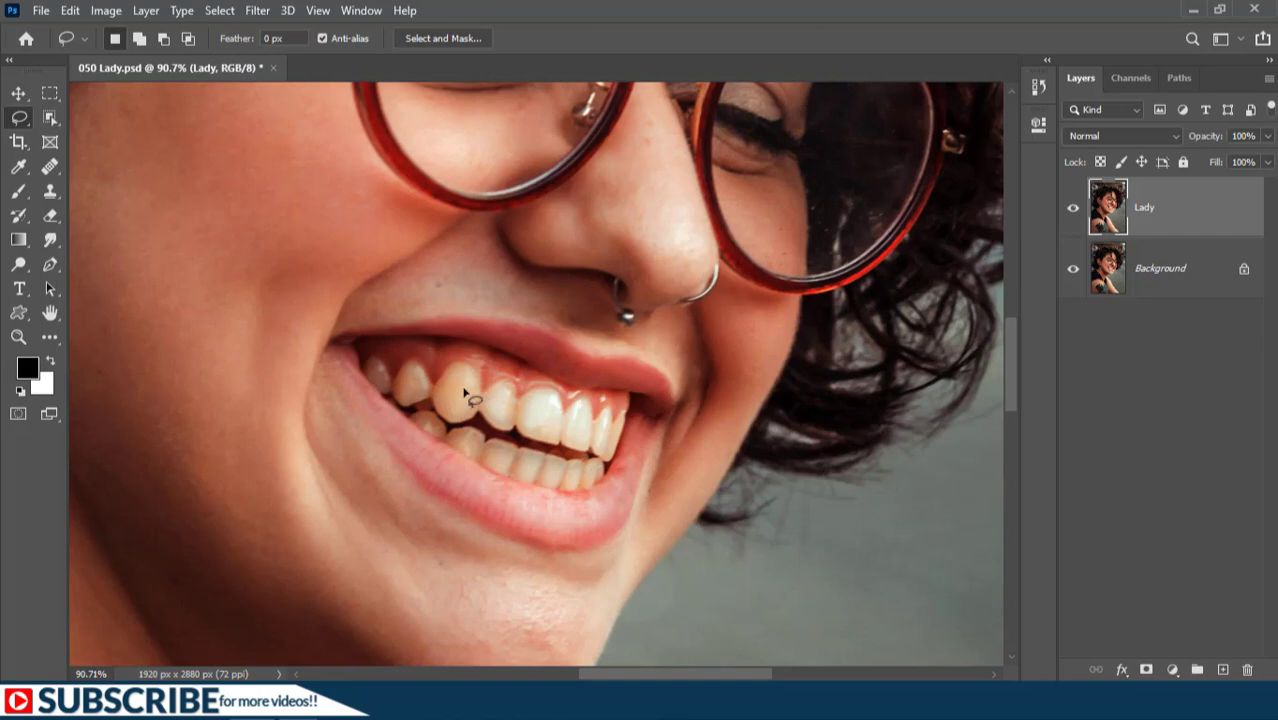
# Load the saved Upper Teeth channel back as the active selection.
pyautogui.click(220, 11)
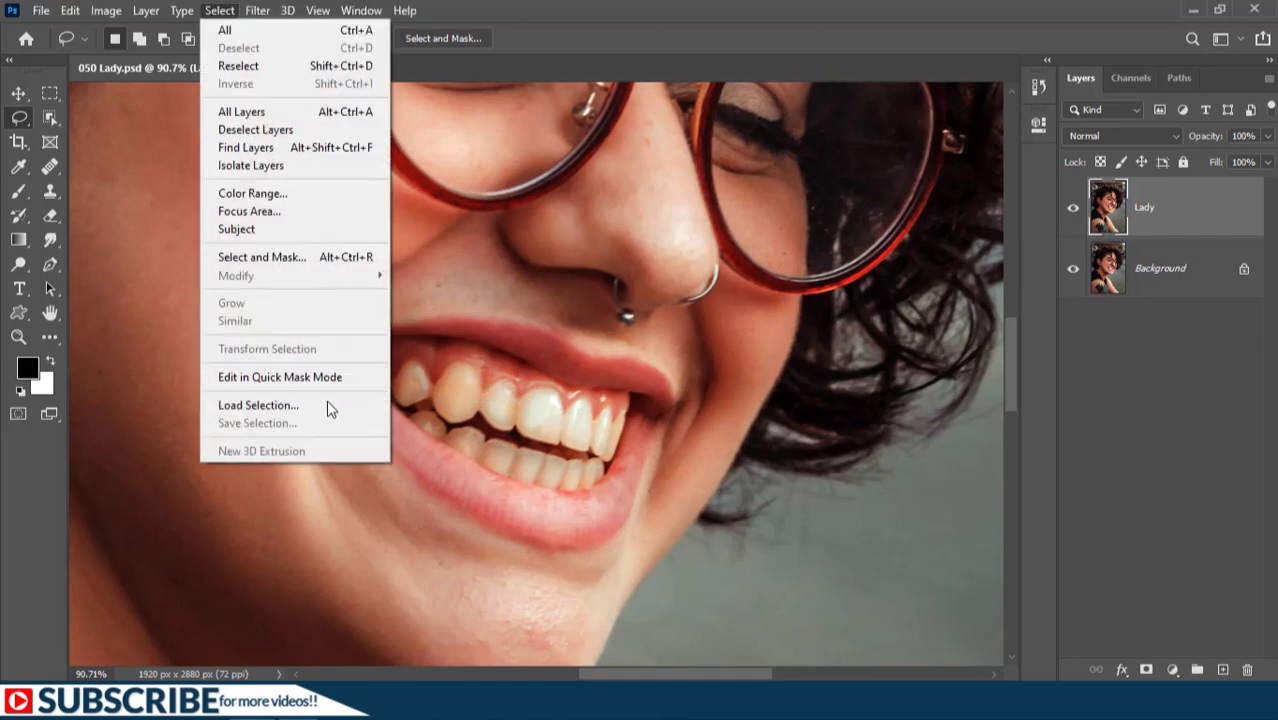
pyautogui.click(280, 405)
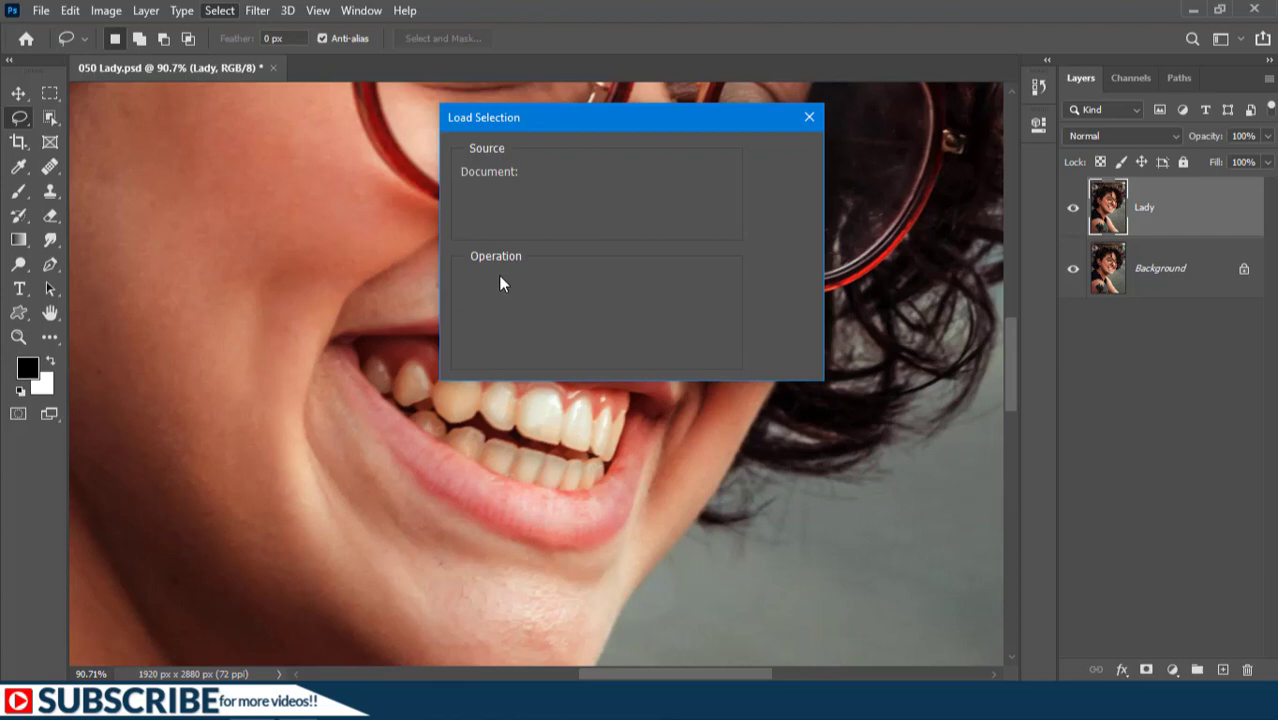
pyautogui.click(592, 200)
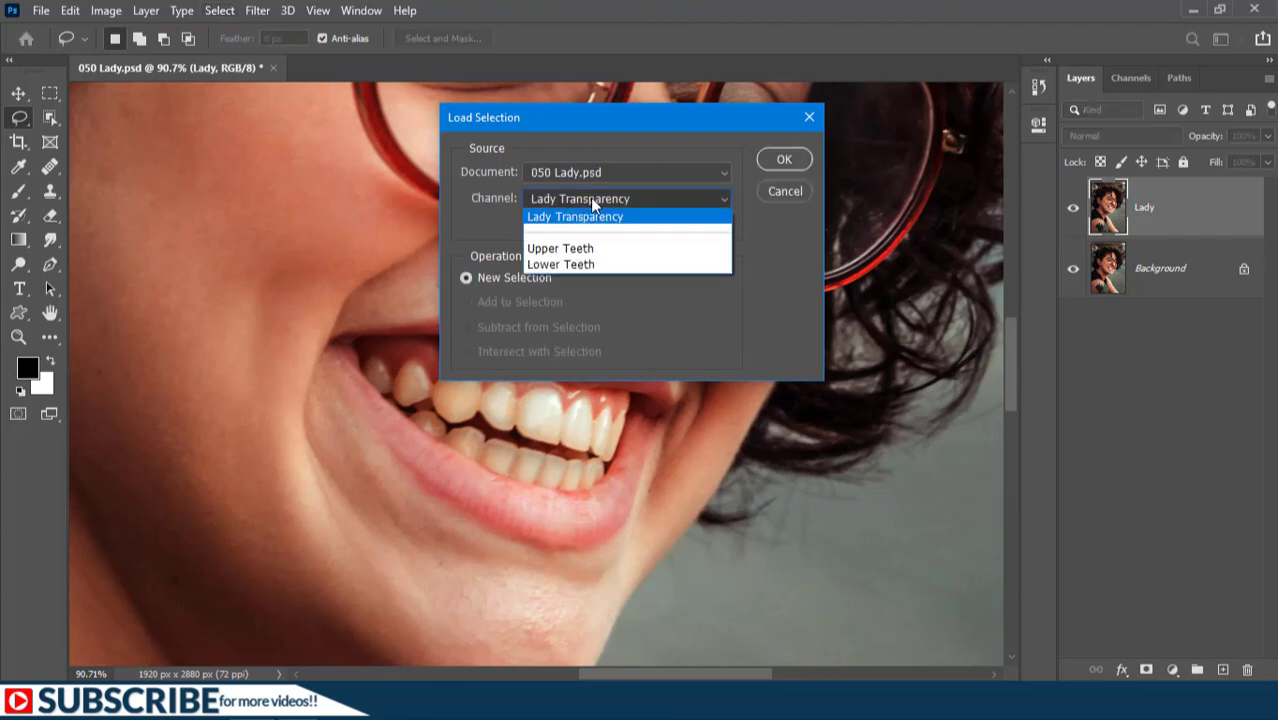
pyautogui.click(577, 250)
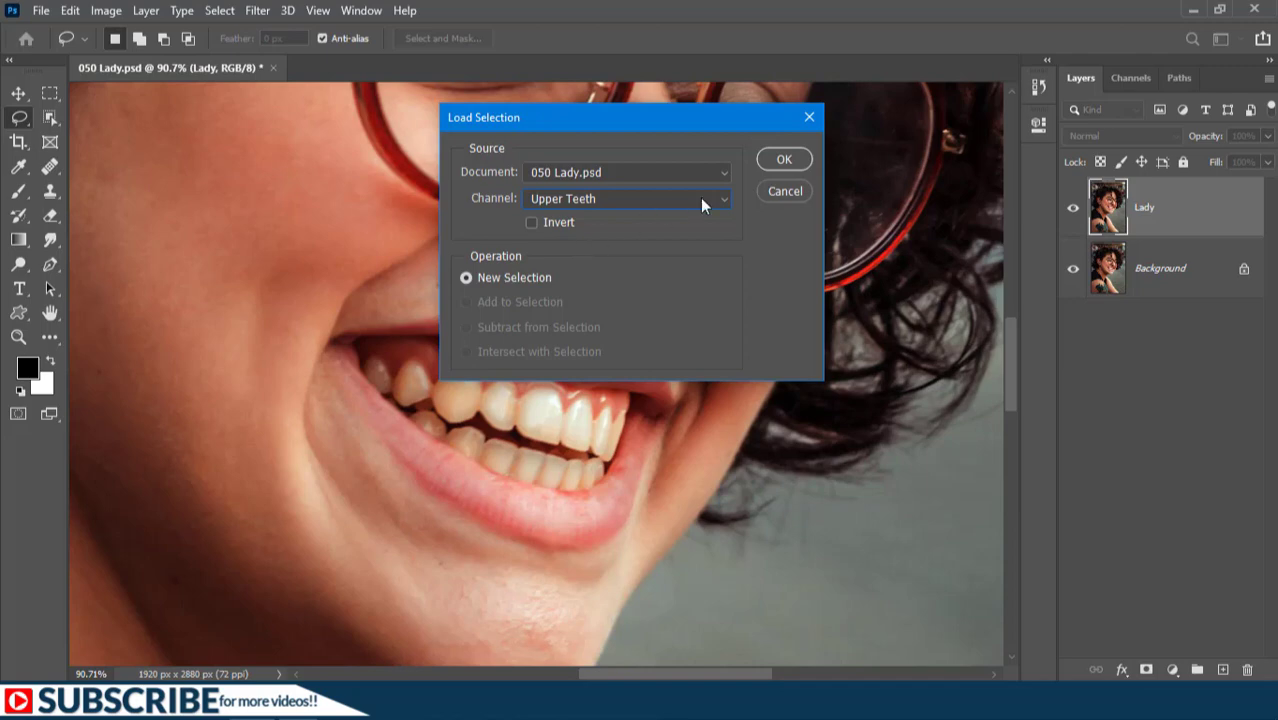
pyautogui.click(784, 160)
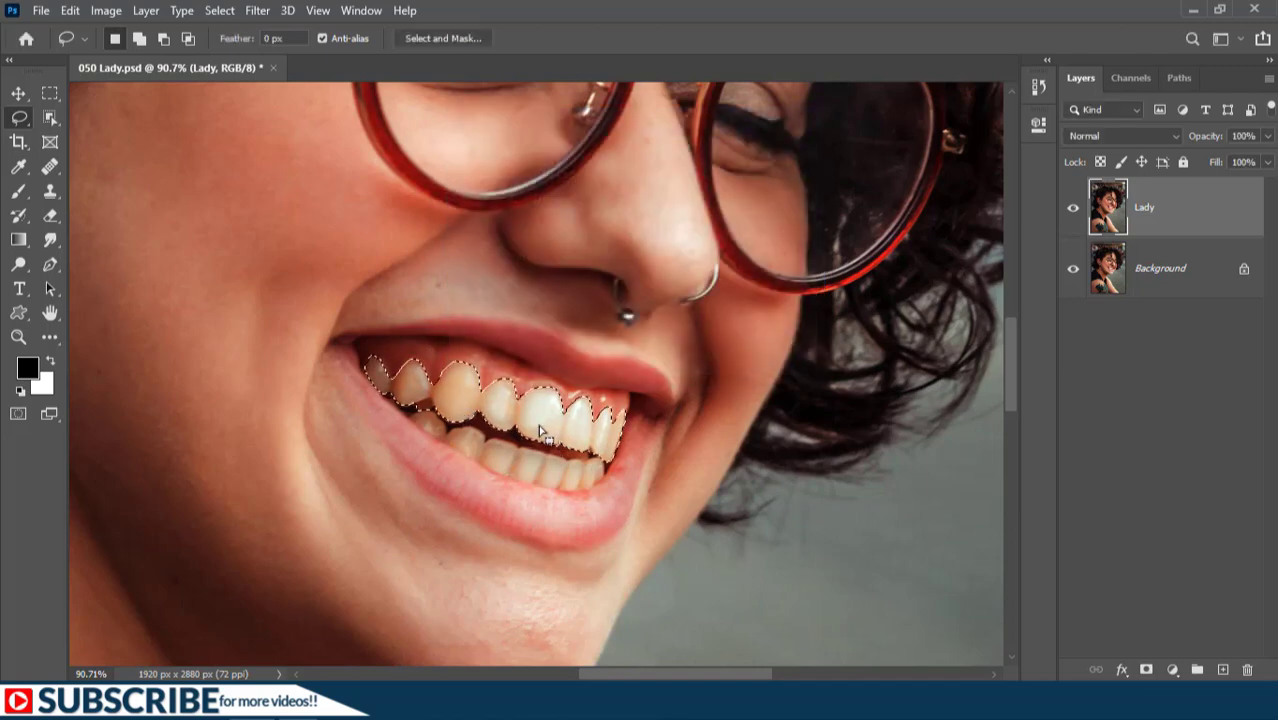
# Feather the upper-teeth selection with a 3-pixel radius.
pyautogui.scroll(-1, 597, 415)
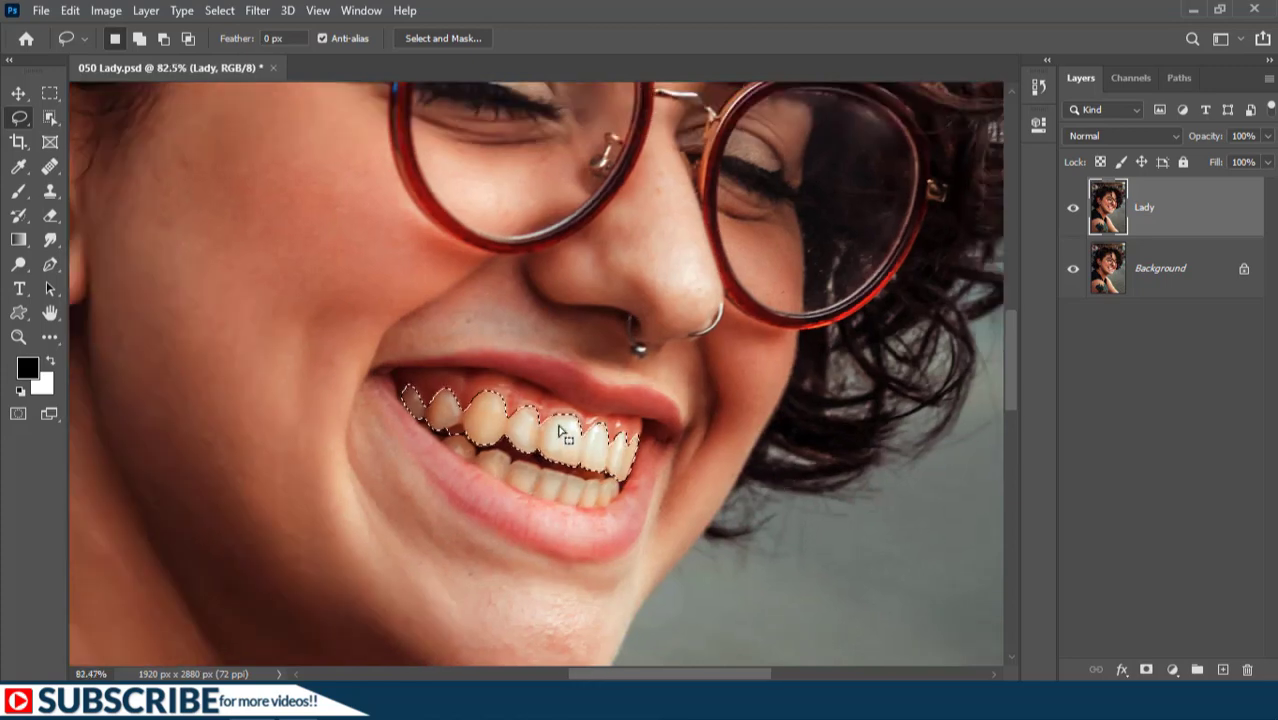
pyautogui.scroll(5, 580, 438)
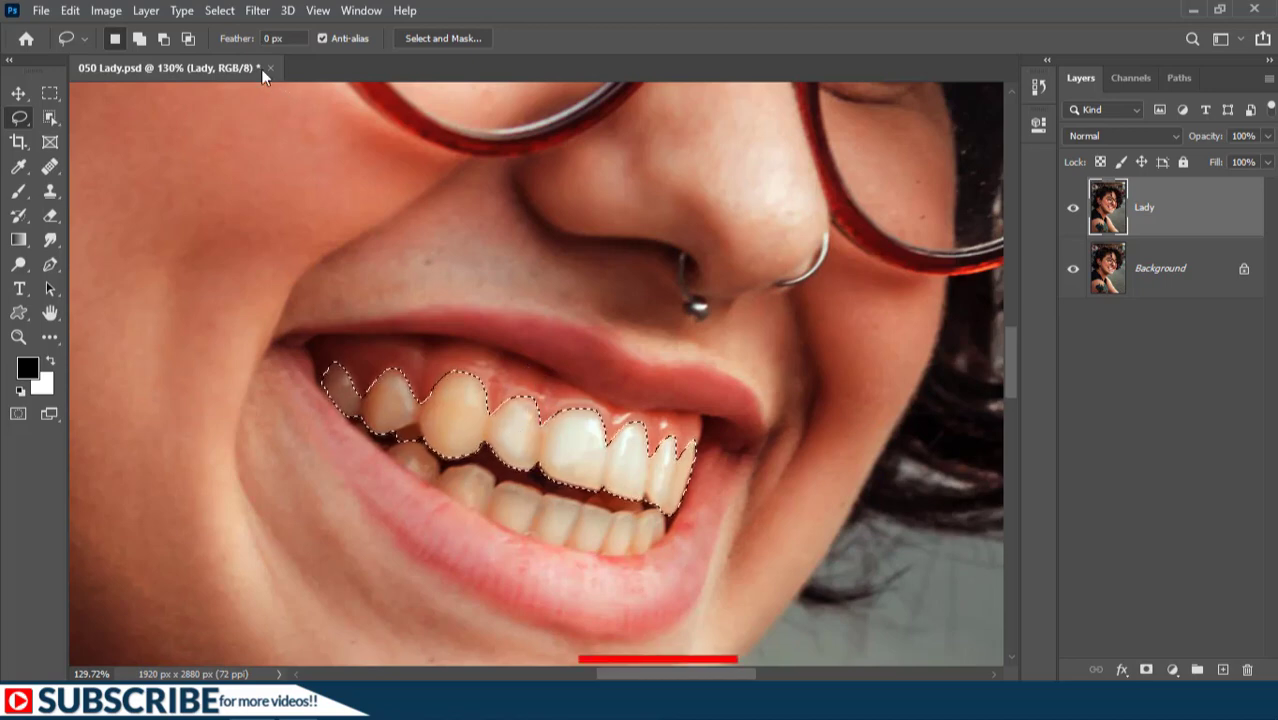
pyautogui.click(219, 11)
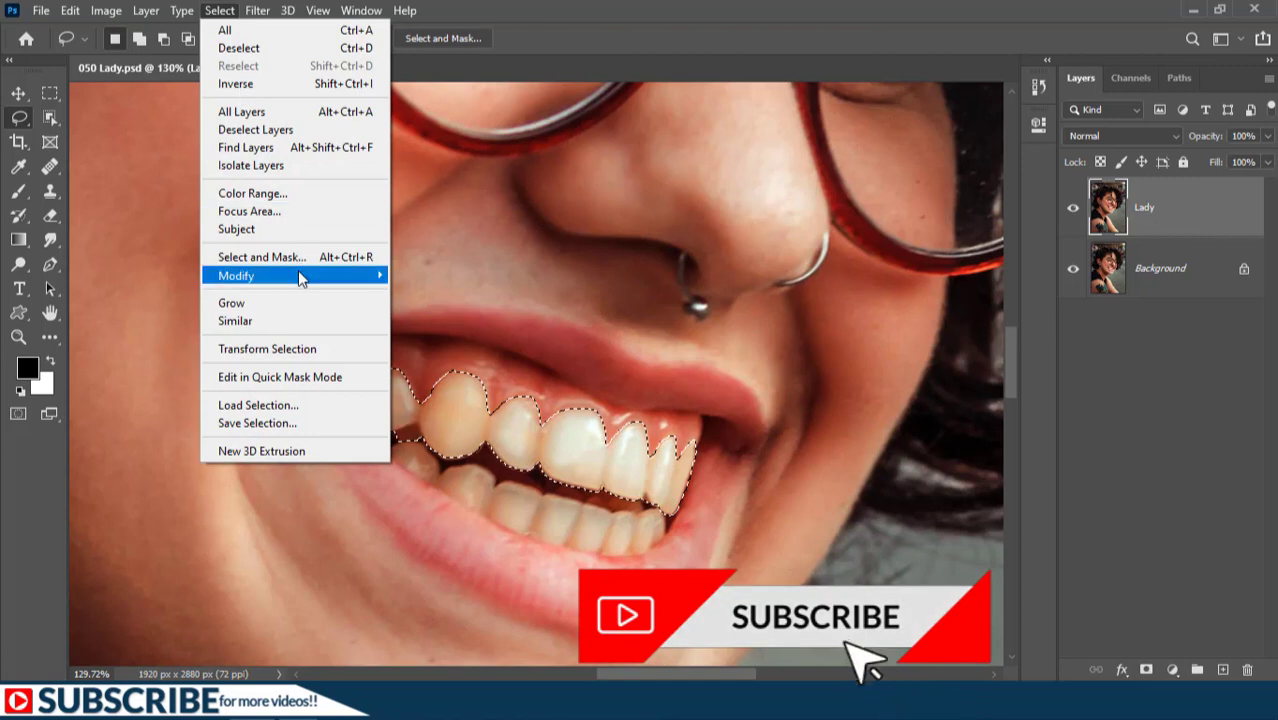
pyautogui.moveTo(320, 276)
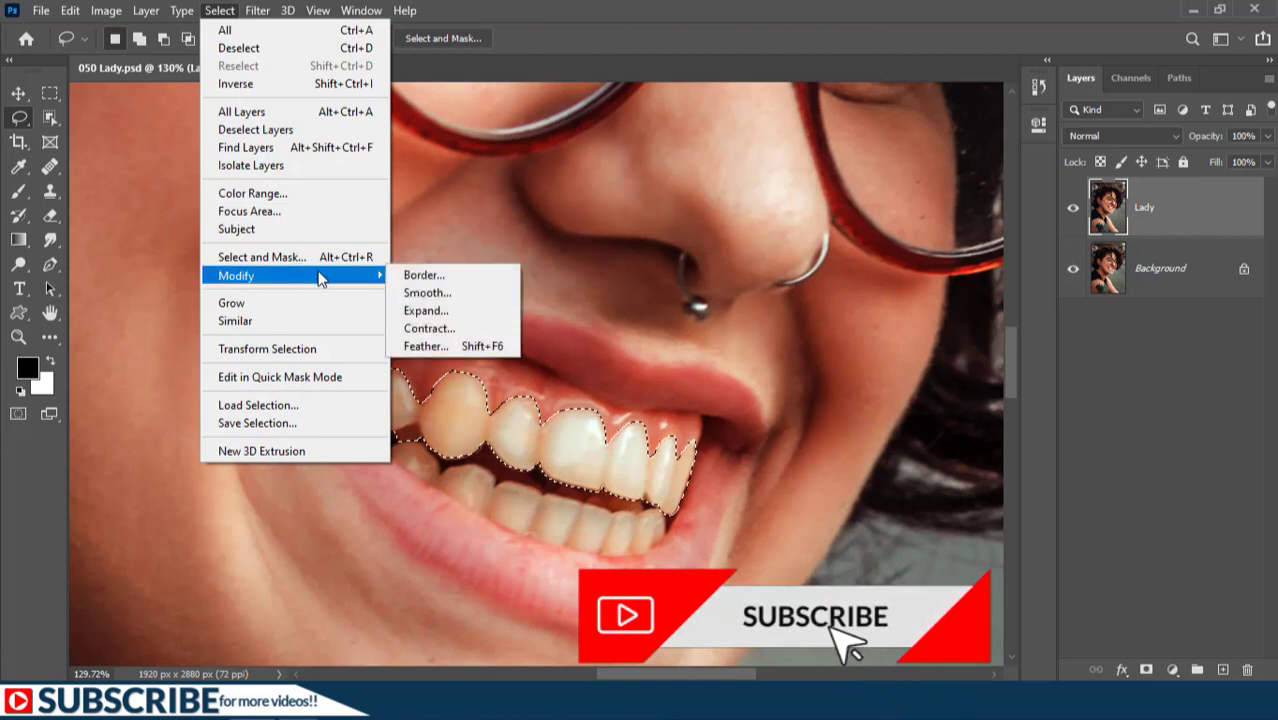
pyautogui.click(424, 346)
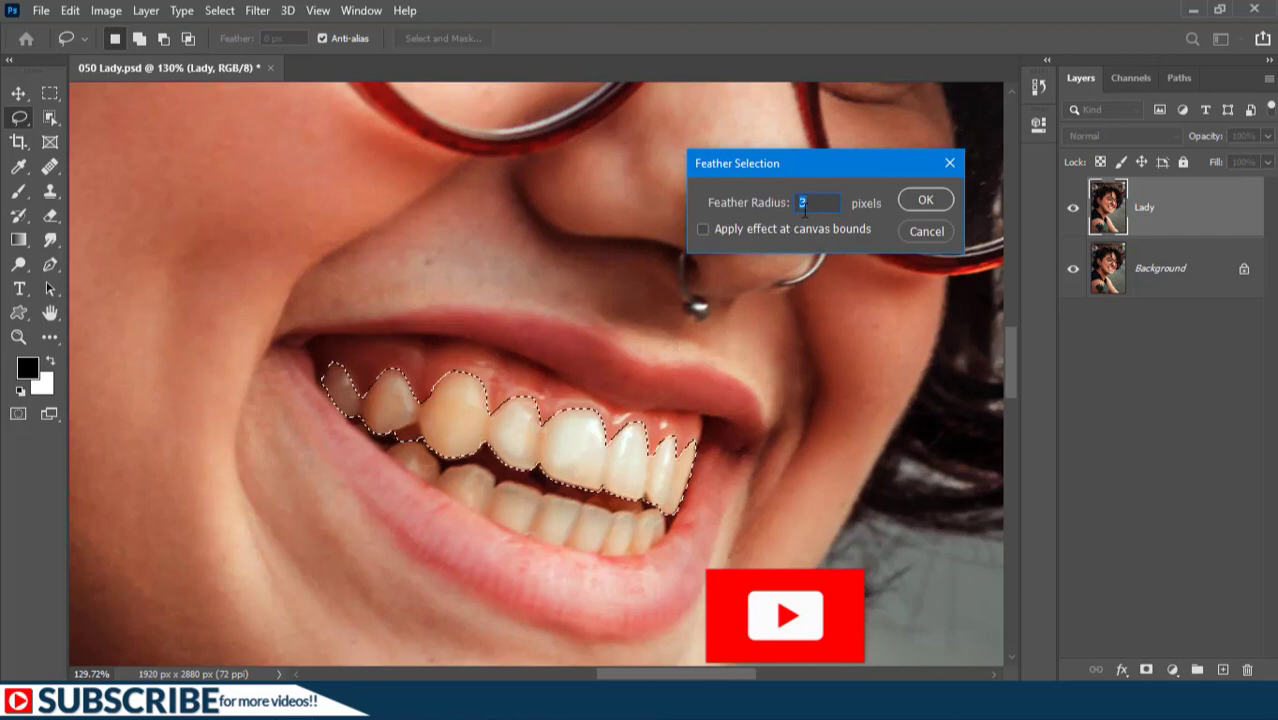
pyautogui.click(926, 201)
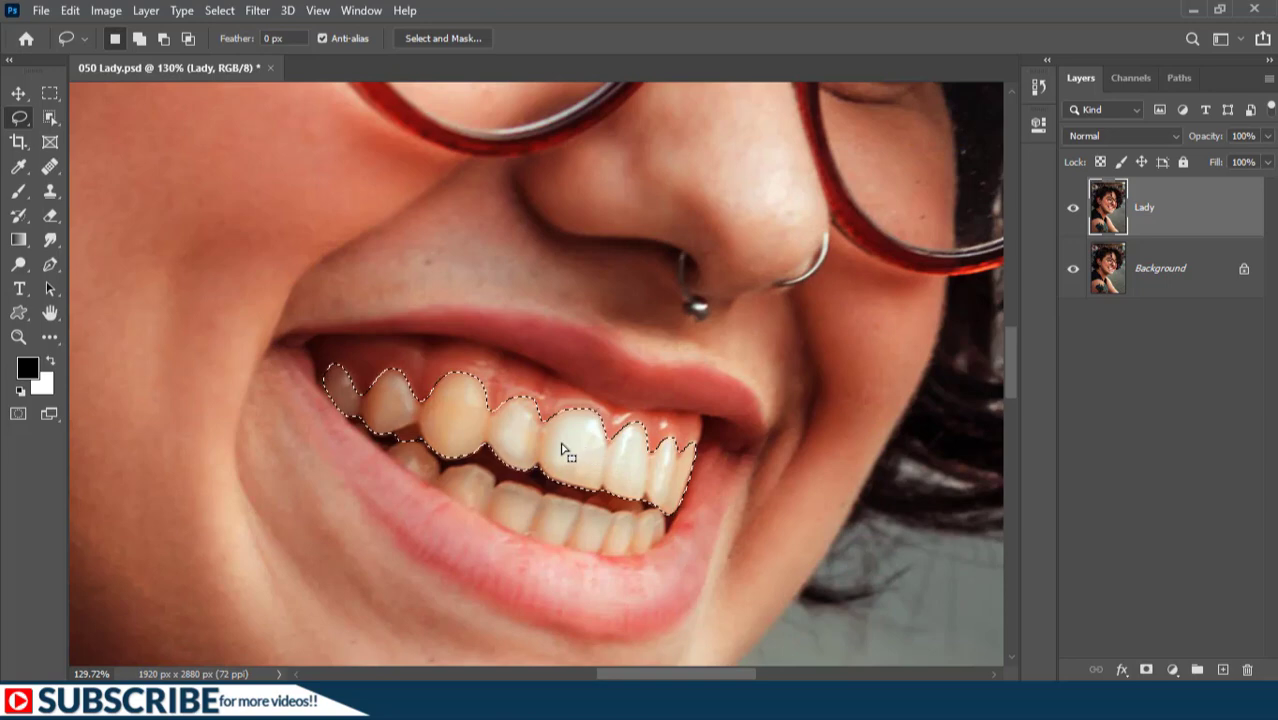
# Add a Hue/Saturation layer set to Hue -177, Saturation -63, Lightness +55.
pyautogui.click(1173, 670)
pyautogui.click(1189, 488)
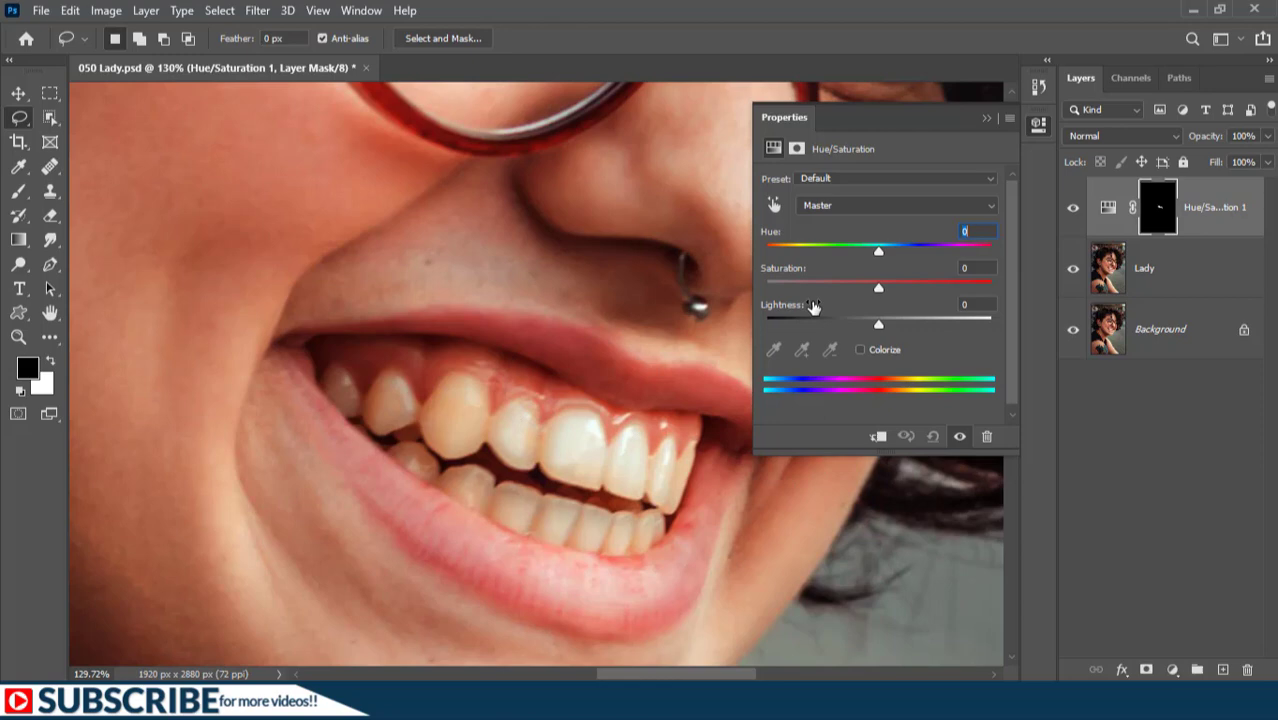
pyautogui.moveTo(879, 251); pyautogui.dragTo(771, 251)
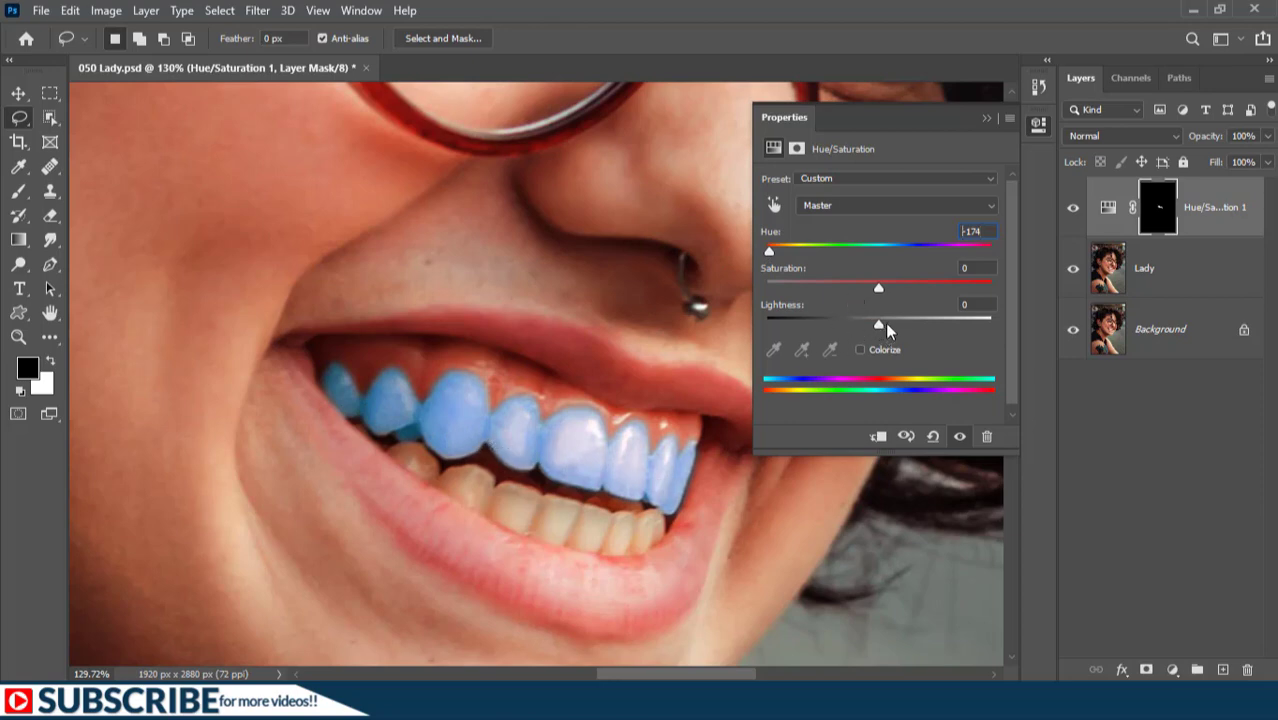
pyautogui.moveTo(878, 325); pyautogui.dragTo(974, 324)
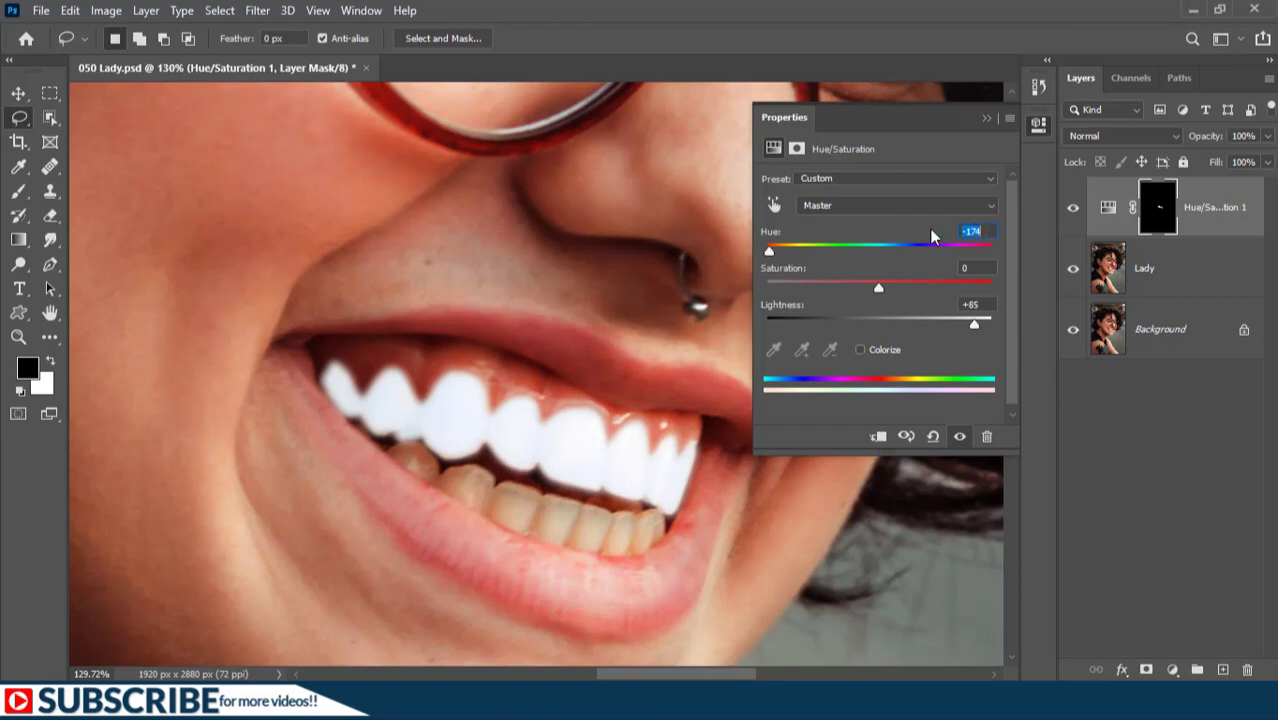
pyautogui.write('177')
pyautogui.write('-63')
pyautogui.press('Tab')
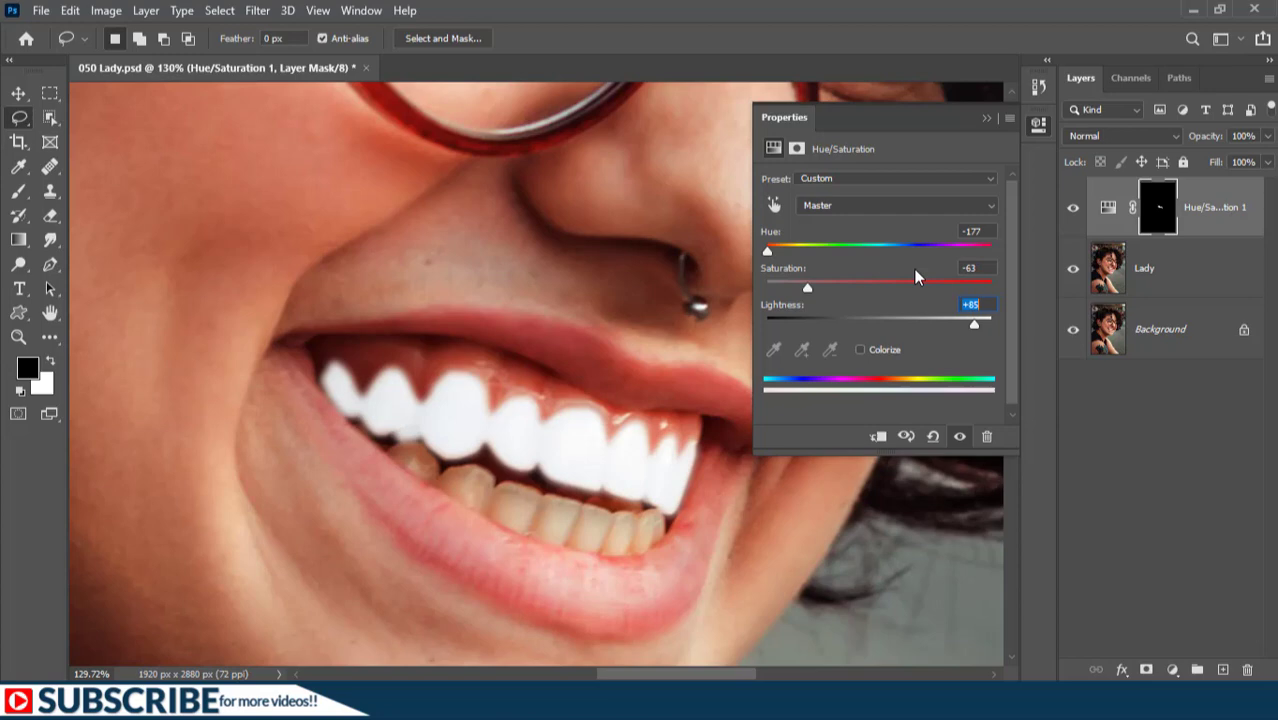
pyautogui.write('+55')
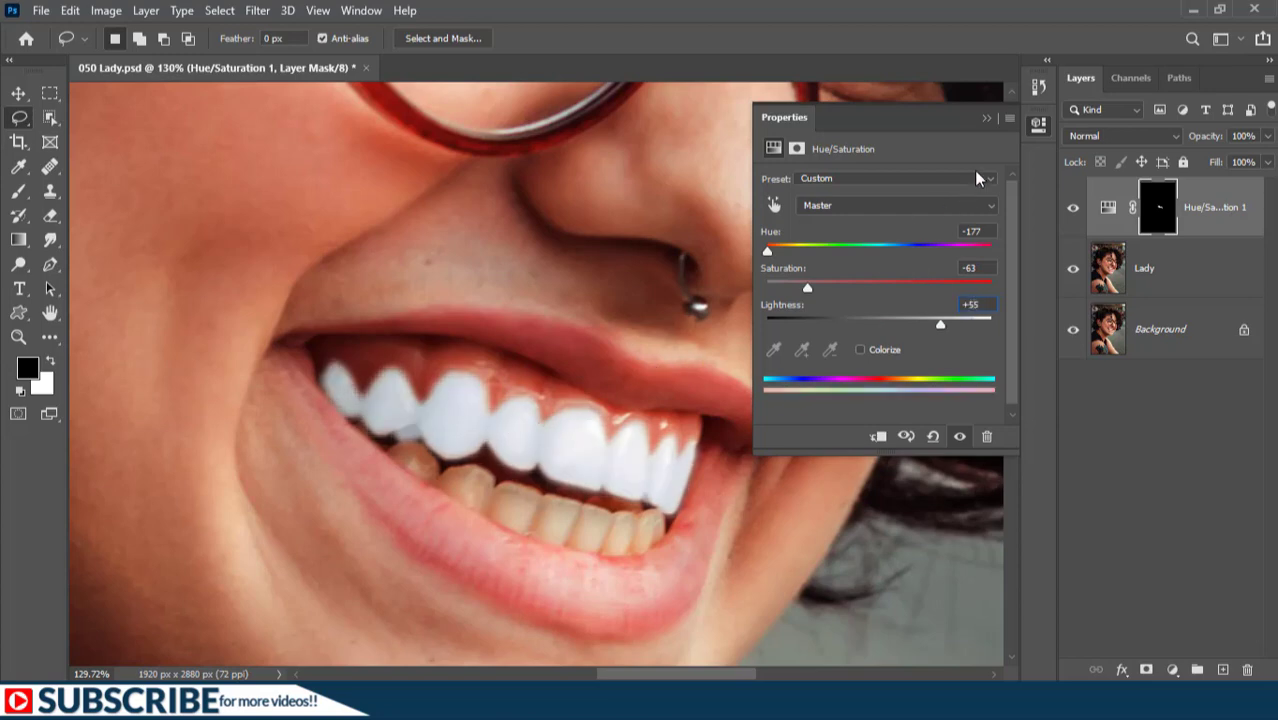
# Hide and reshow the whitening layer to compare the teeth before and after.
pyautogui.click(1166, 215)
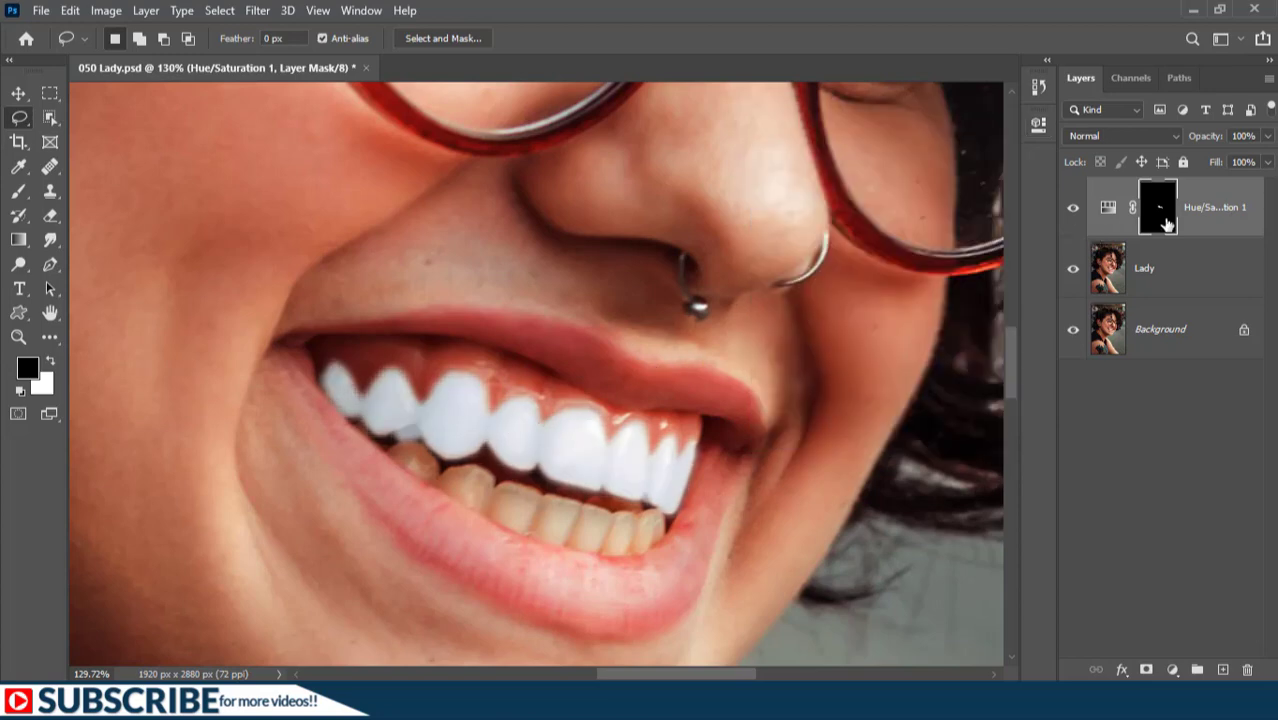
pyautogui.click(1073, 209)
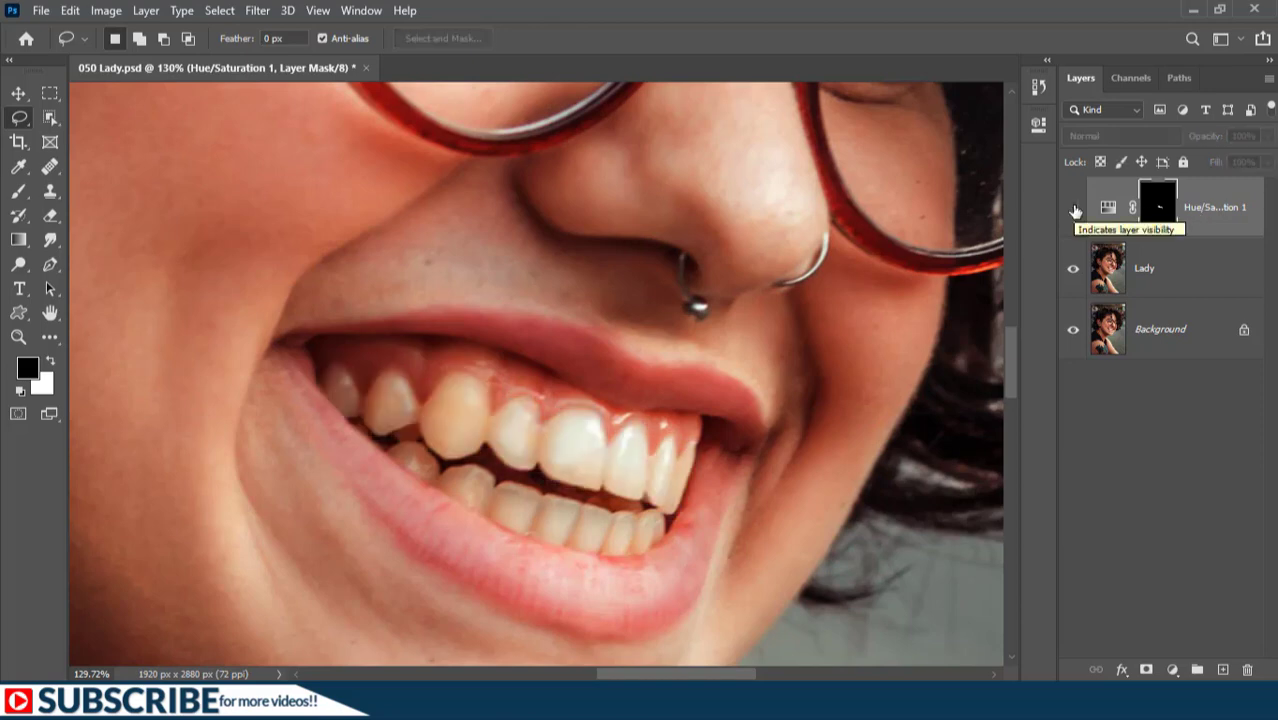
pyautogui.click(1073, 209)
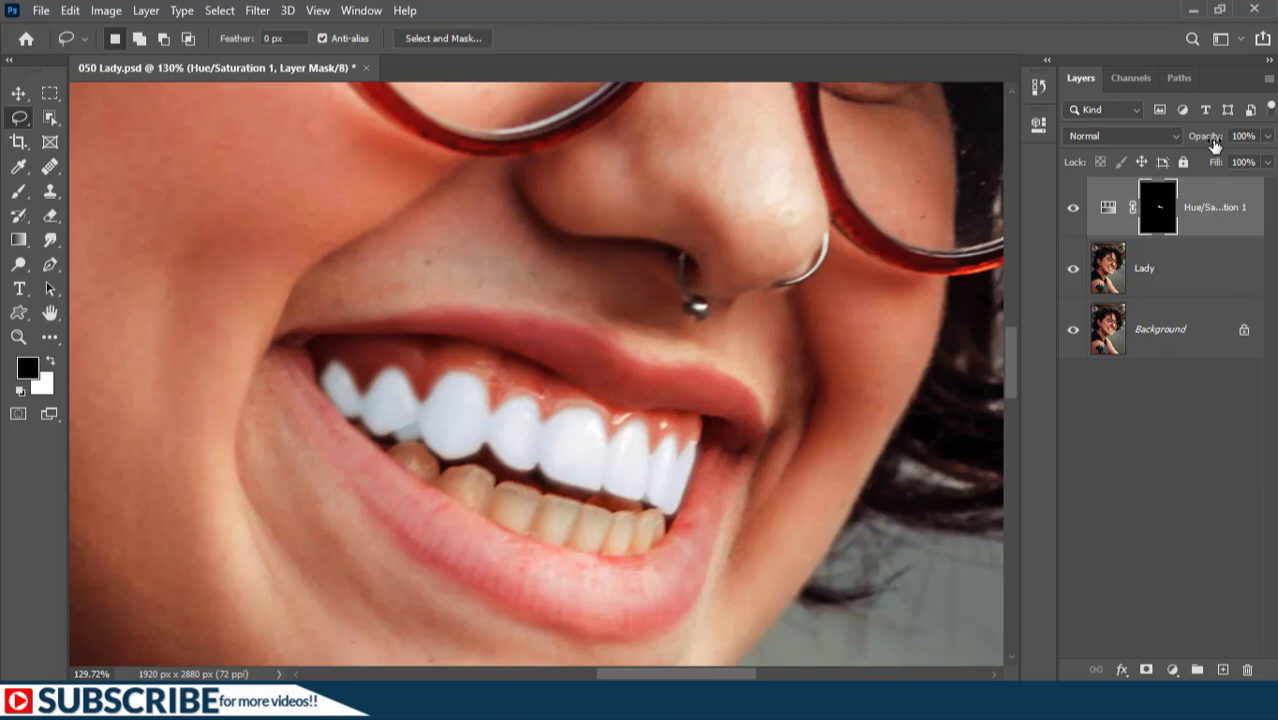
# Set the Hue/Saturation 1 layer's opacity to 80%.
pyautogui.moveTo(1212, 143); pyautogui.dragTo(967, 142)
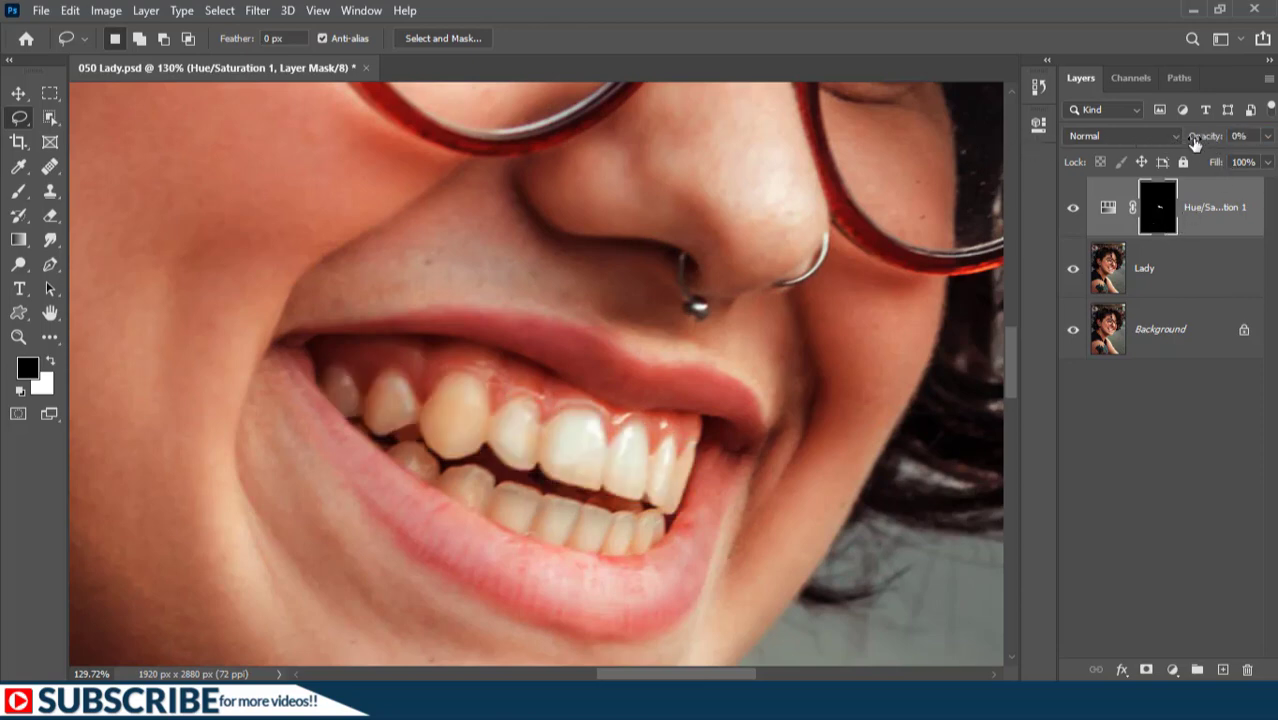
pyautogui.moveTo(1195, 143); pyautogui.dragTo(1221, 145)
pyautogui.click(1253, 136)
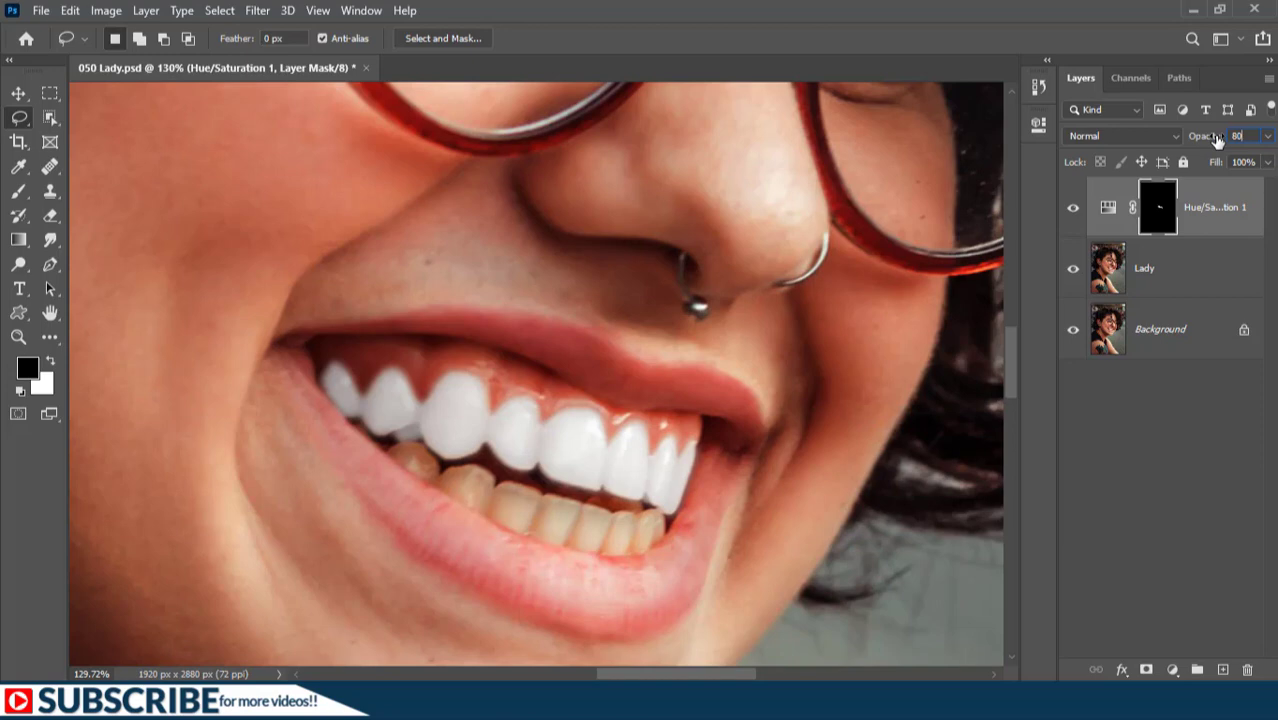
pyautogui.press('Return')
# With the Lady layer active, load the Lower Teeth channel as the selection.
pyautogui.click(1175, 270)
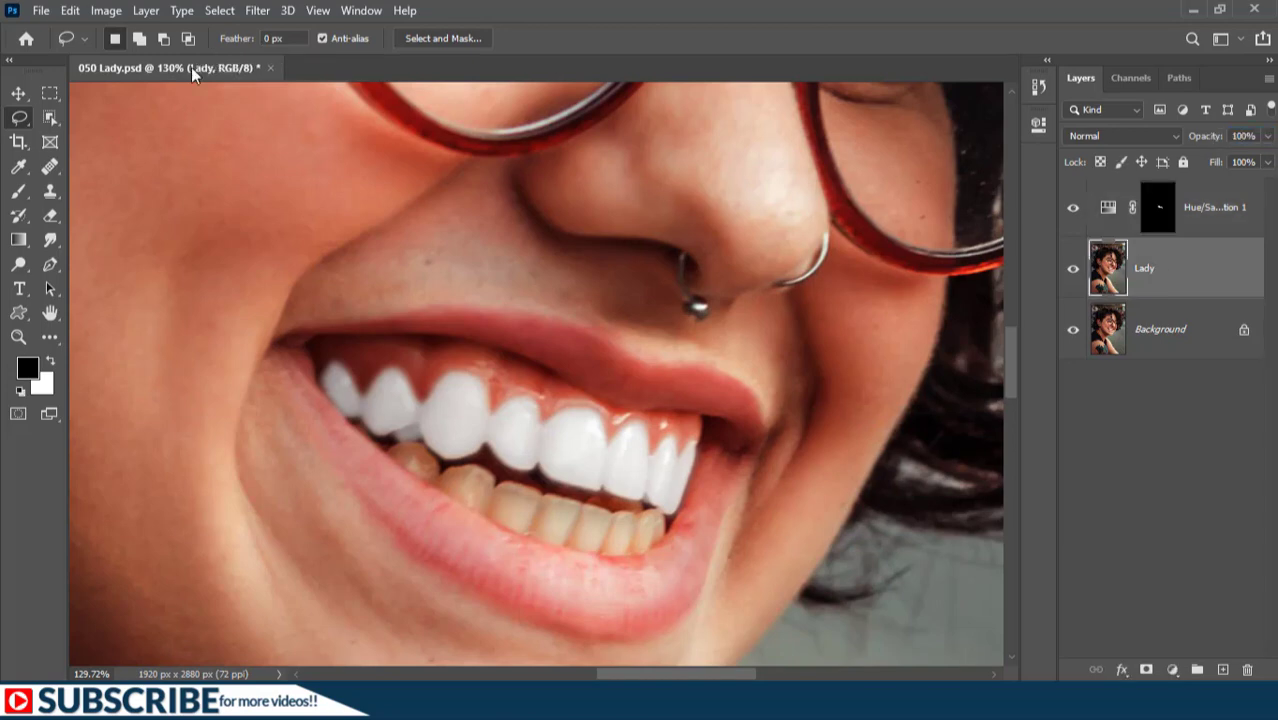
pyautogui.click(233, 11)
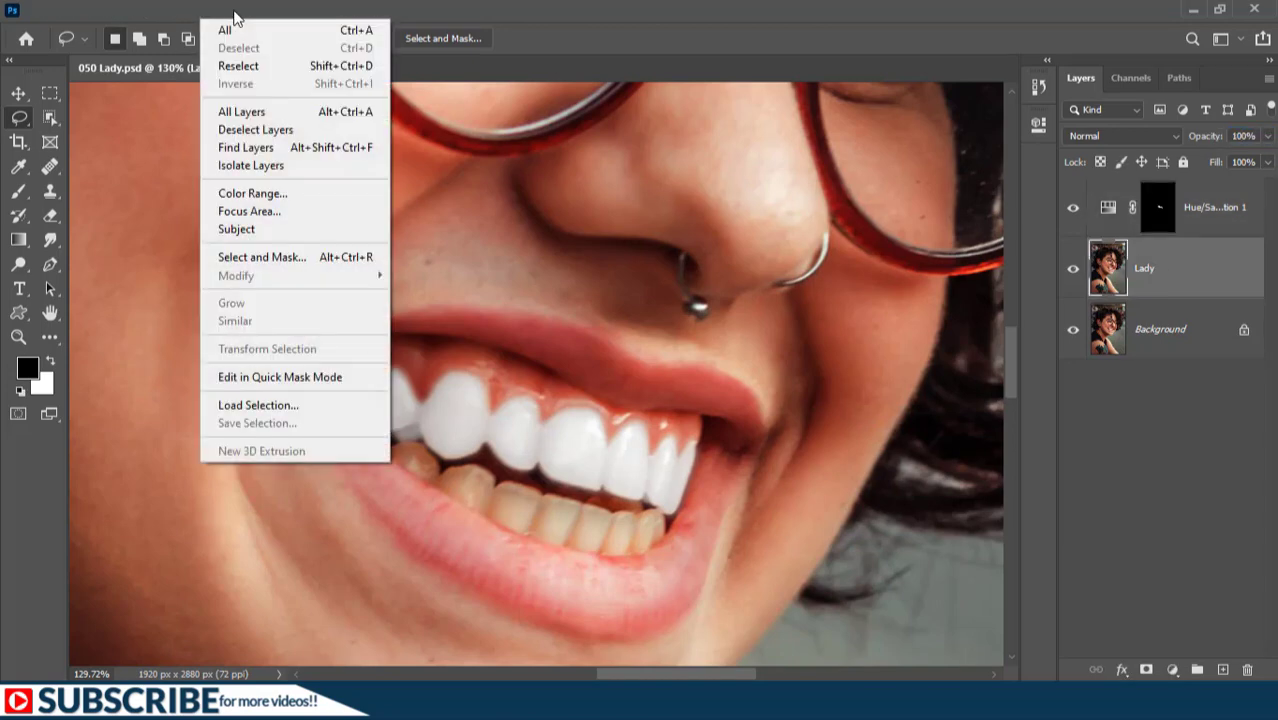
pyautogui.click(277, 408)
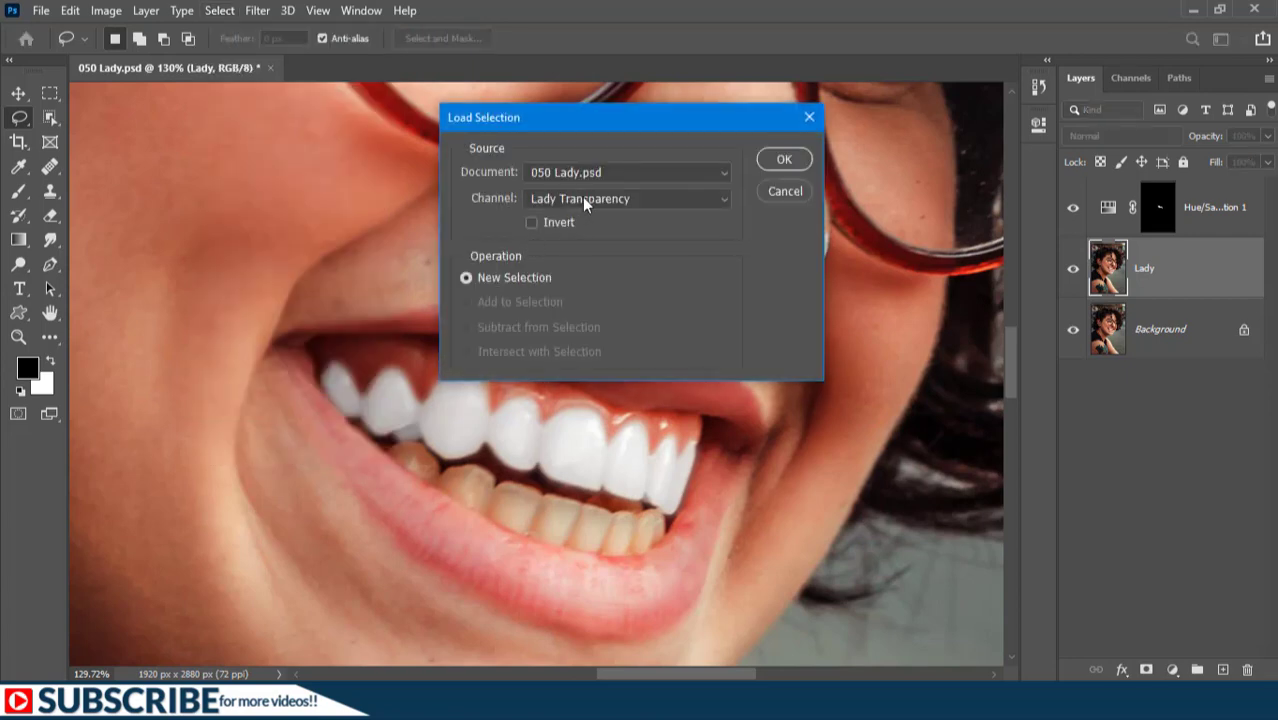
pyautogui.click(583, 199)
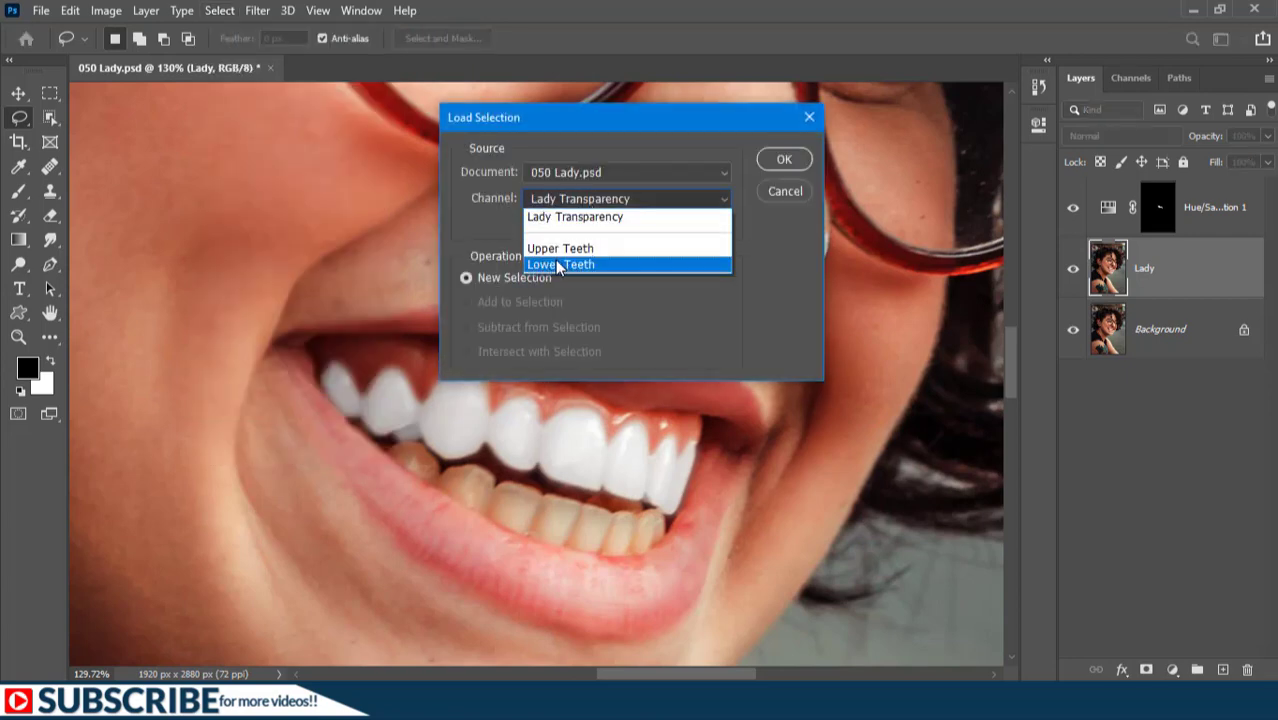
pyautogui.click(560, 265)
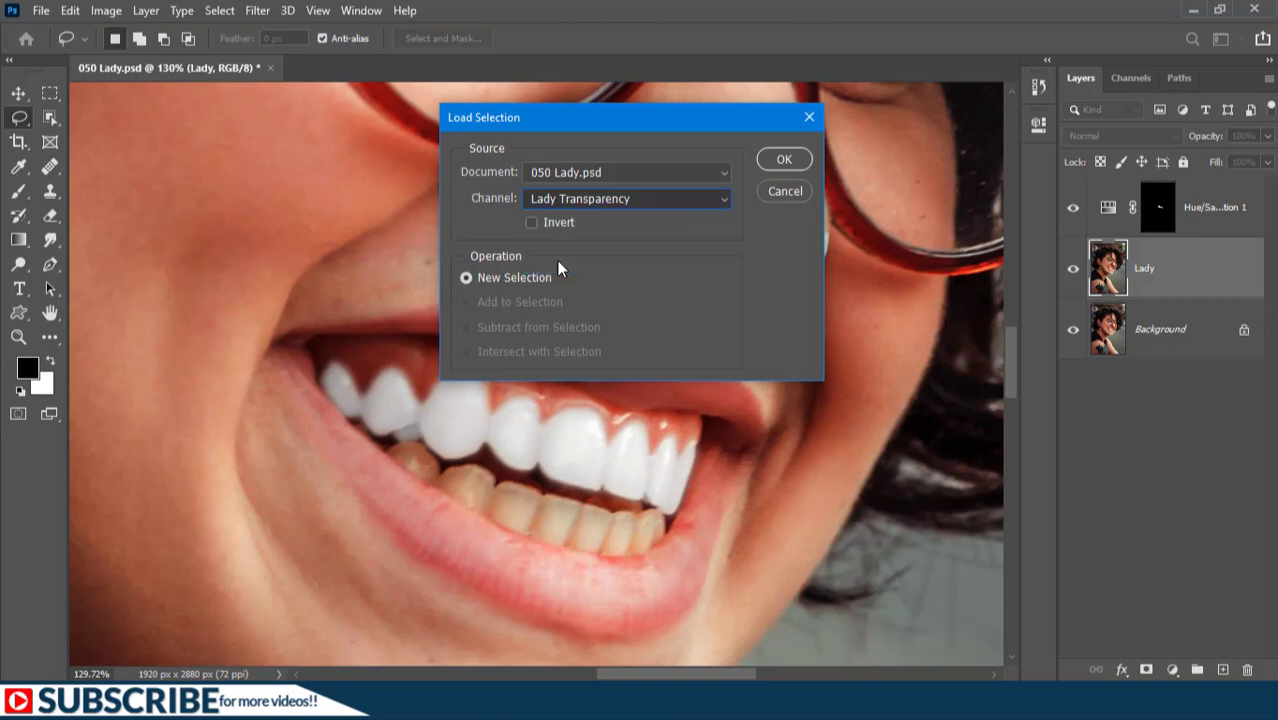
pyautogui.click(792, 166)
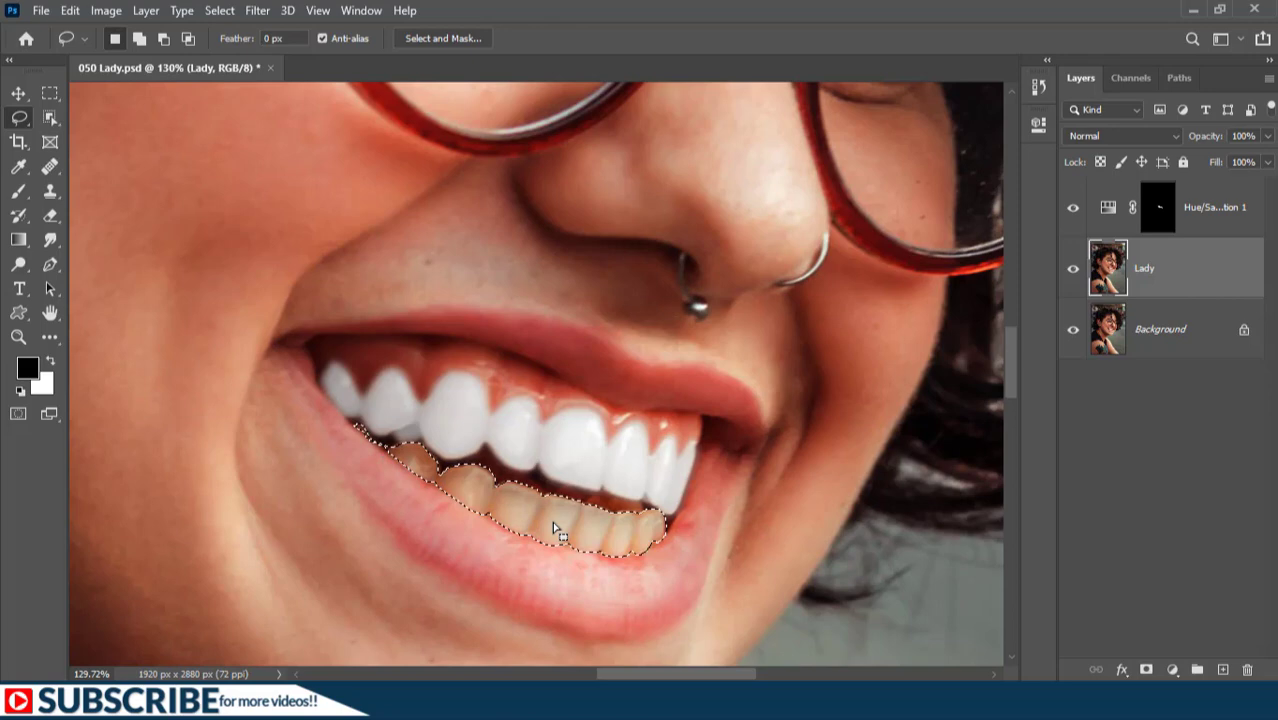
# Feather the lower-teeth selection with a 1.3-pixel radius.
pyautogui.click(224, 10)
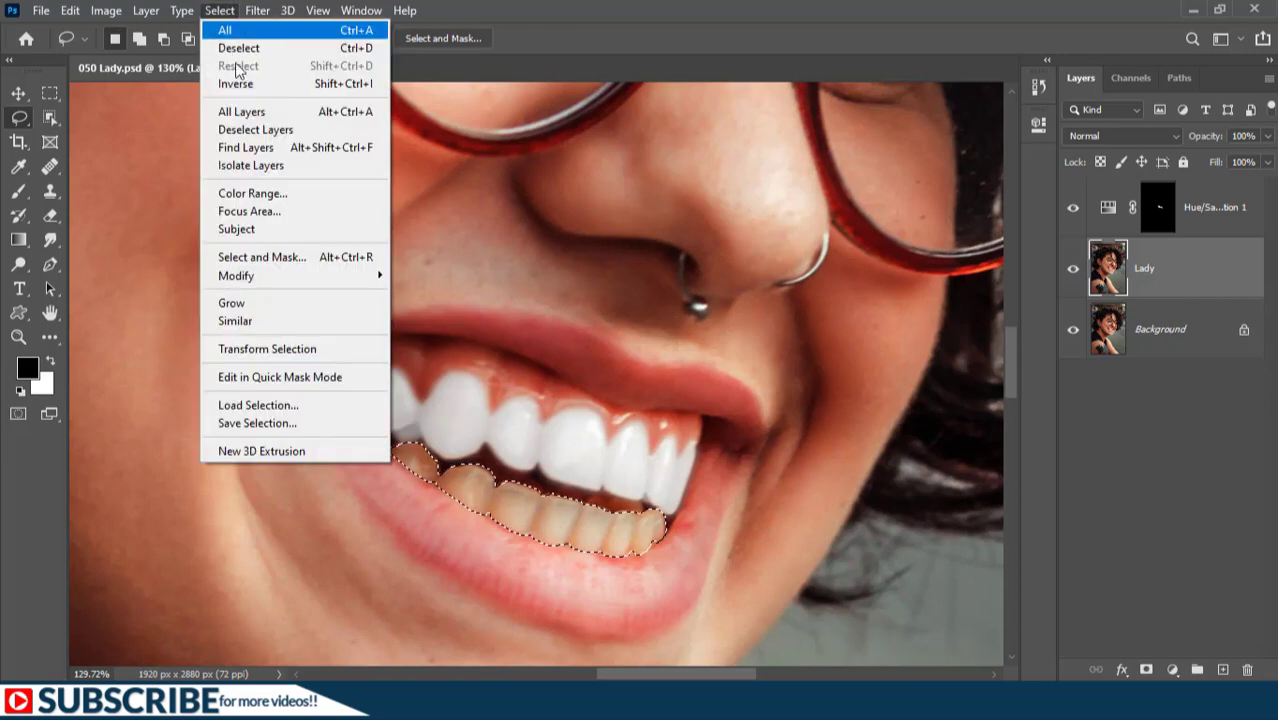
pyautogui.moveTo(320, 280)
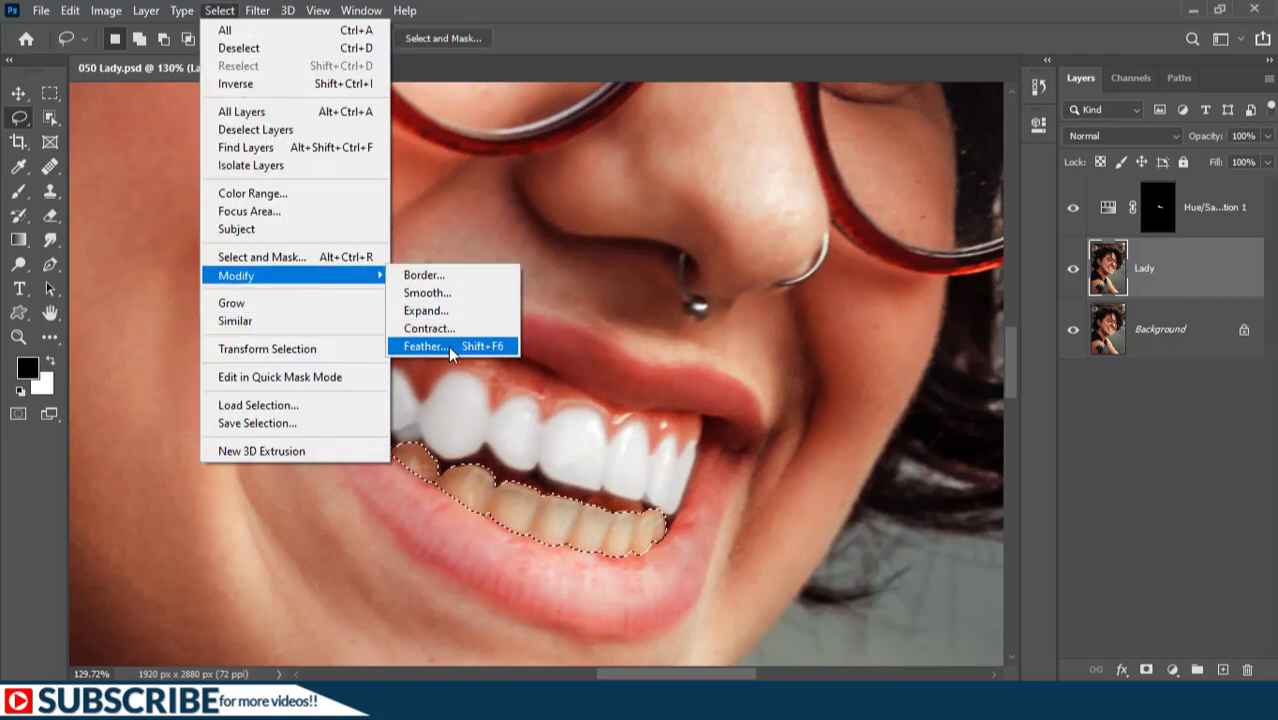
pyautogui.click(448, 346)
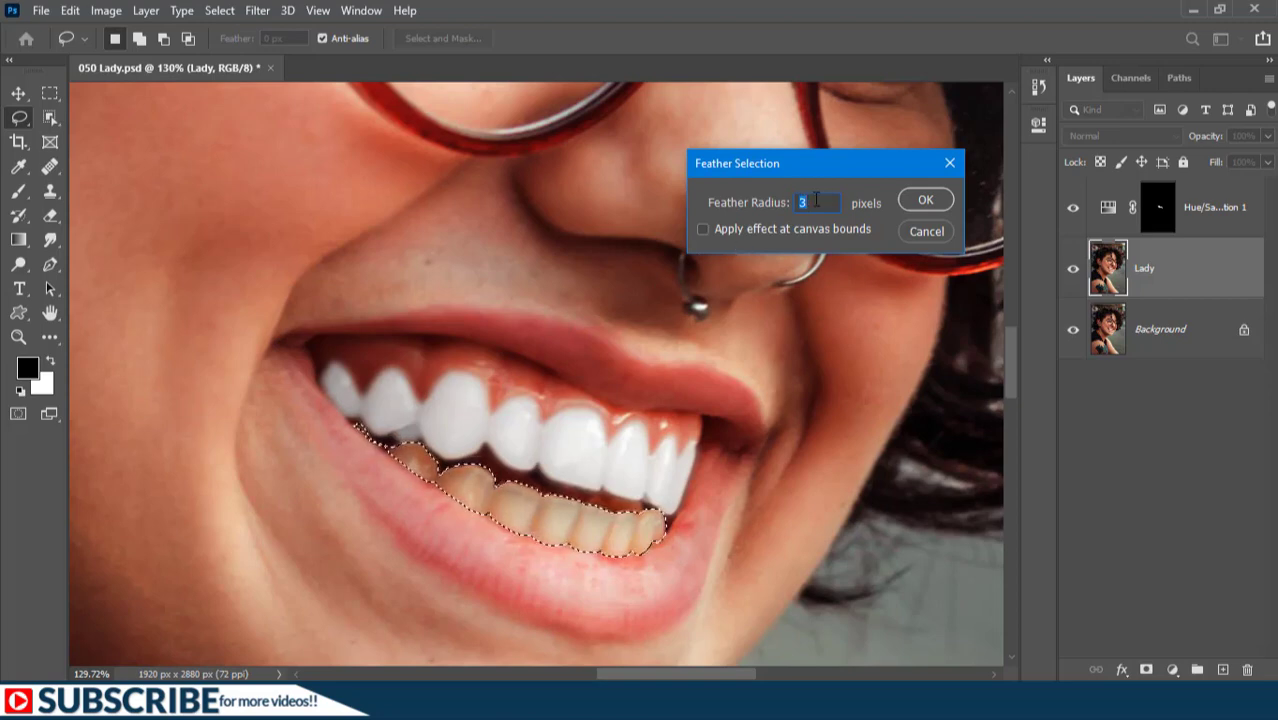
pyautogui.write('1.3')
pyautogui.click(924, 202)
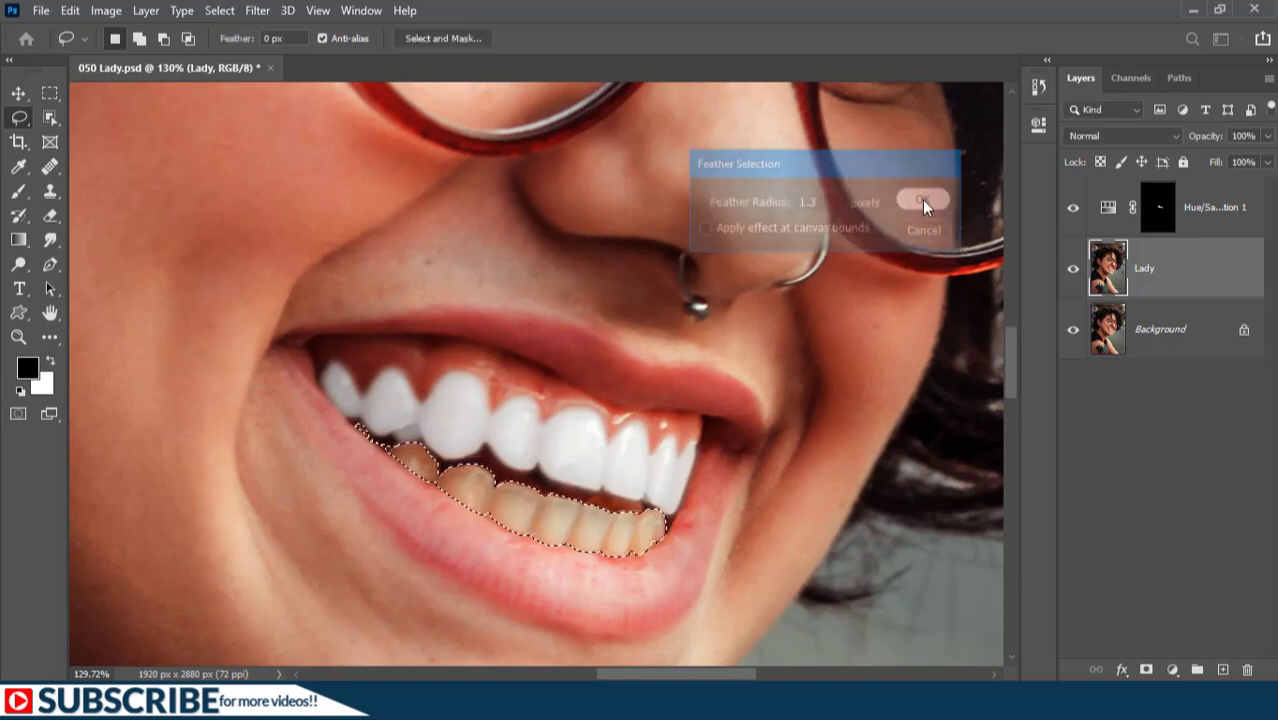
# Add a Hue/Saturation 2 adjustment with Hue -177, Saturation -63 and Lightness +55.
pyautogui.click(1172, 670)
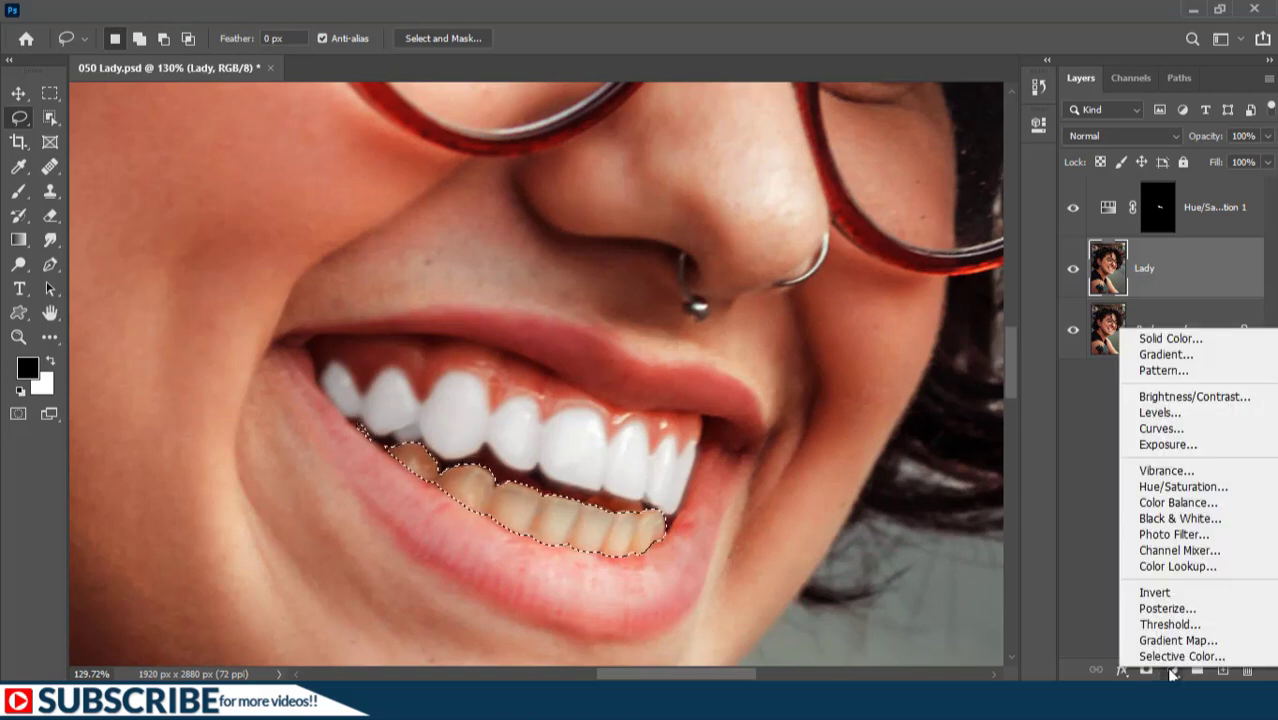
pyautogui.click(1186, 487)
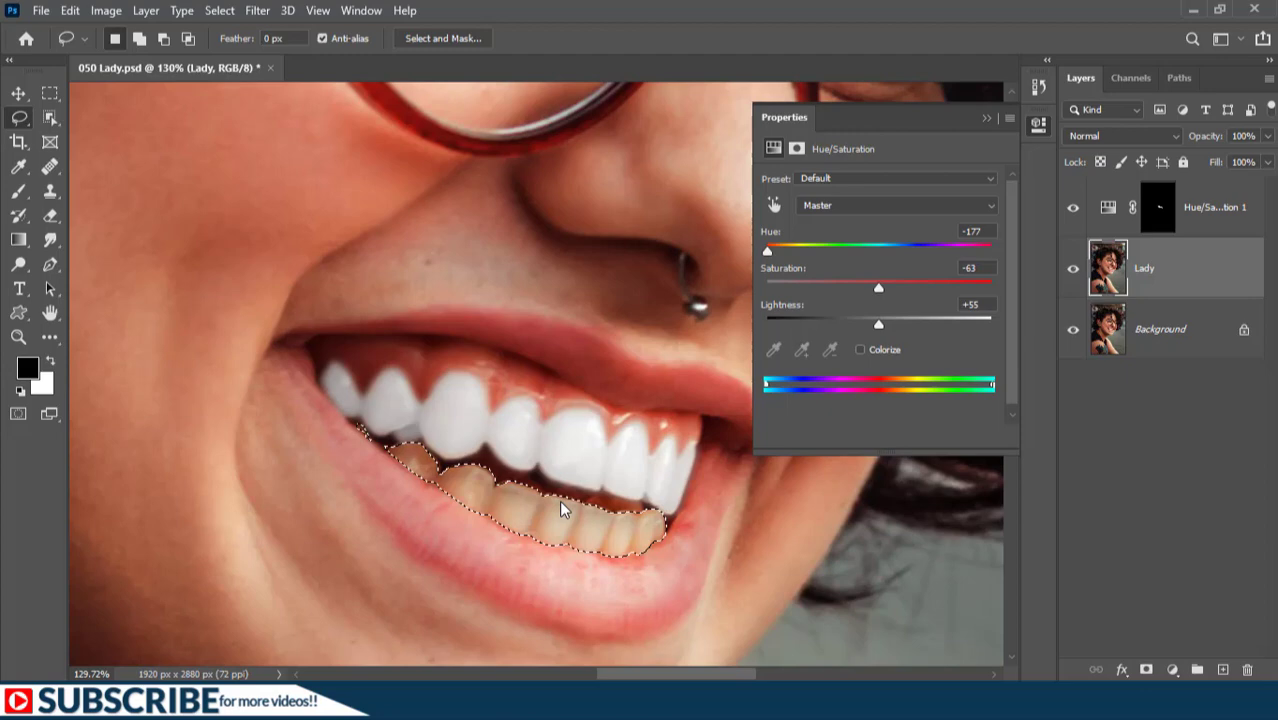
pyautogui.click(1168, 282)
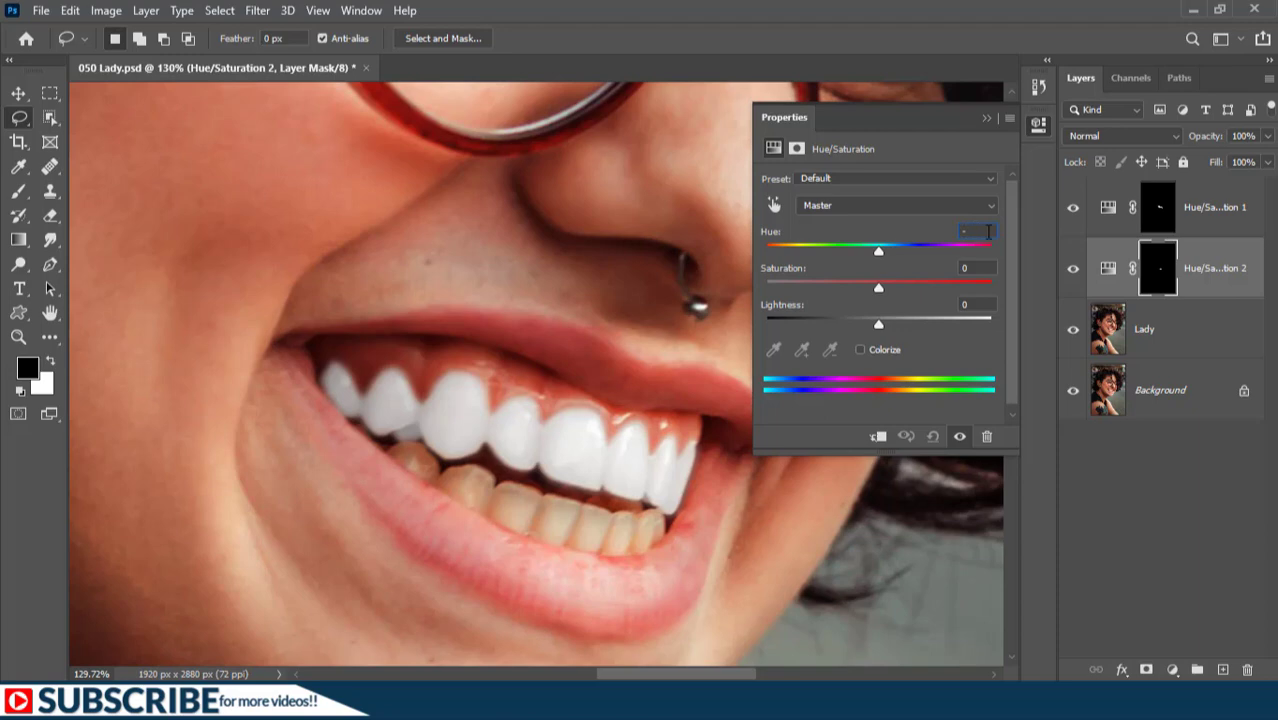
pyautogui.write('177')
pyautogui.press('Tab')
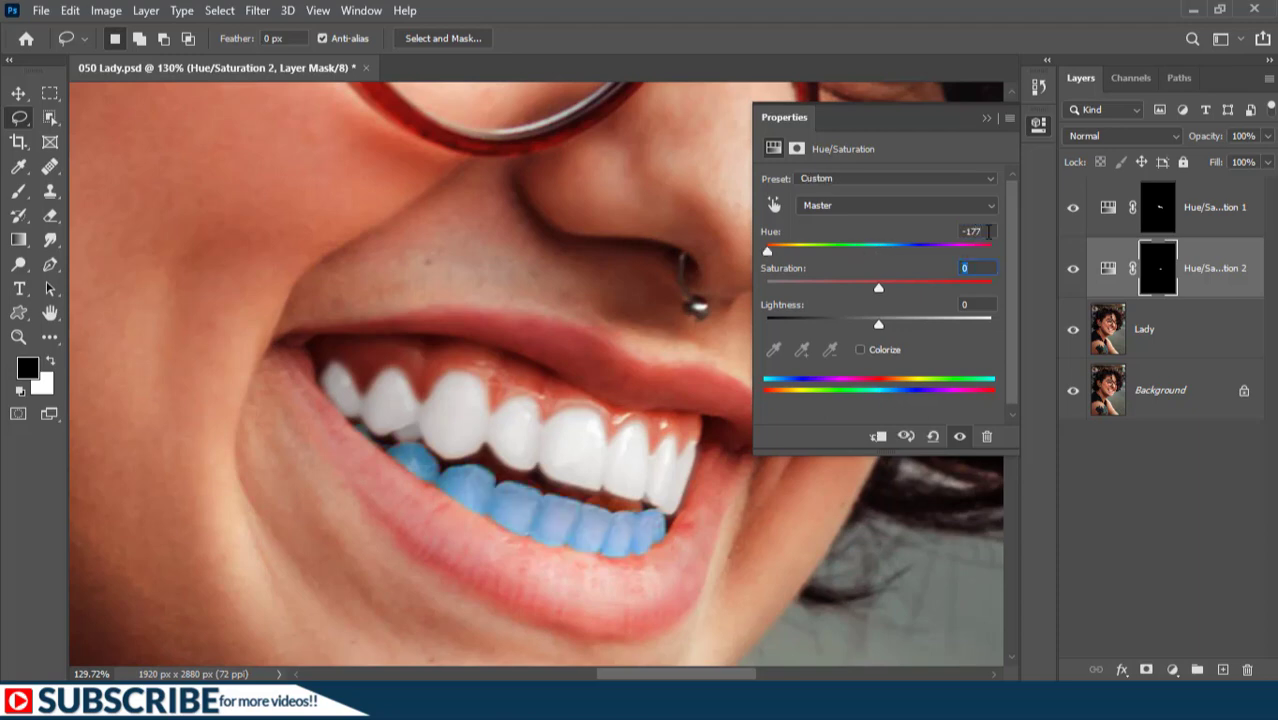
pyautogui.write('-63')
pyautogui.press('Tab')
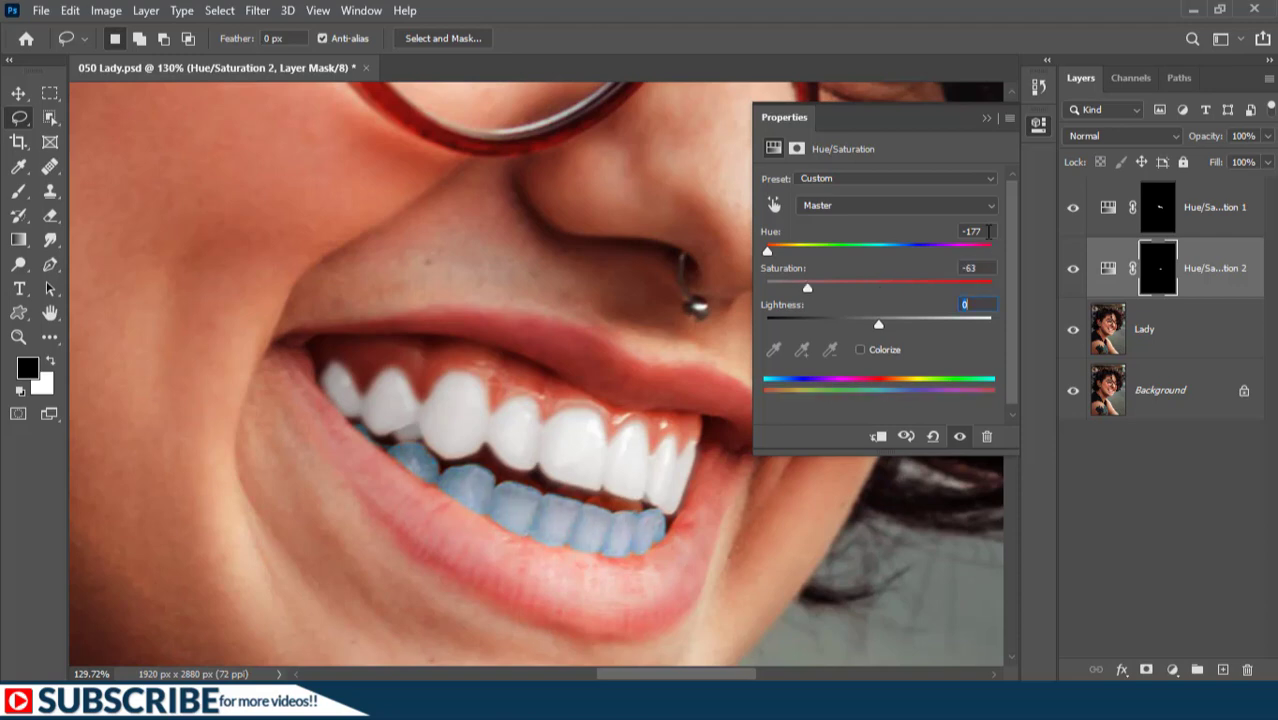
pyautogui.write('55')
pyautogui.press('Return')
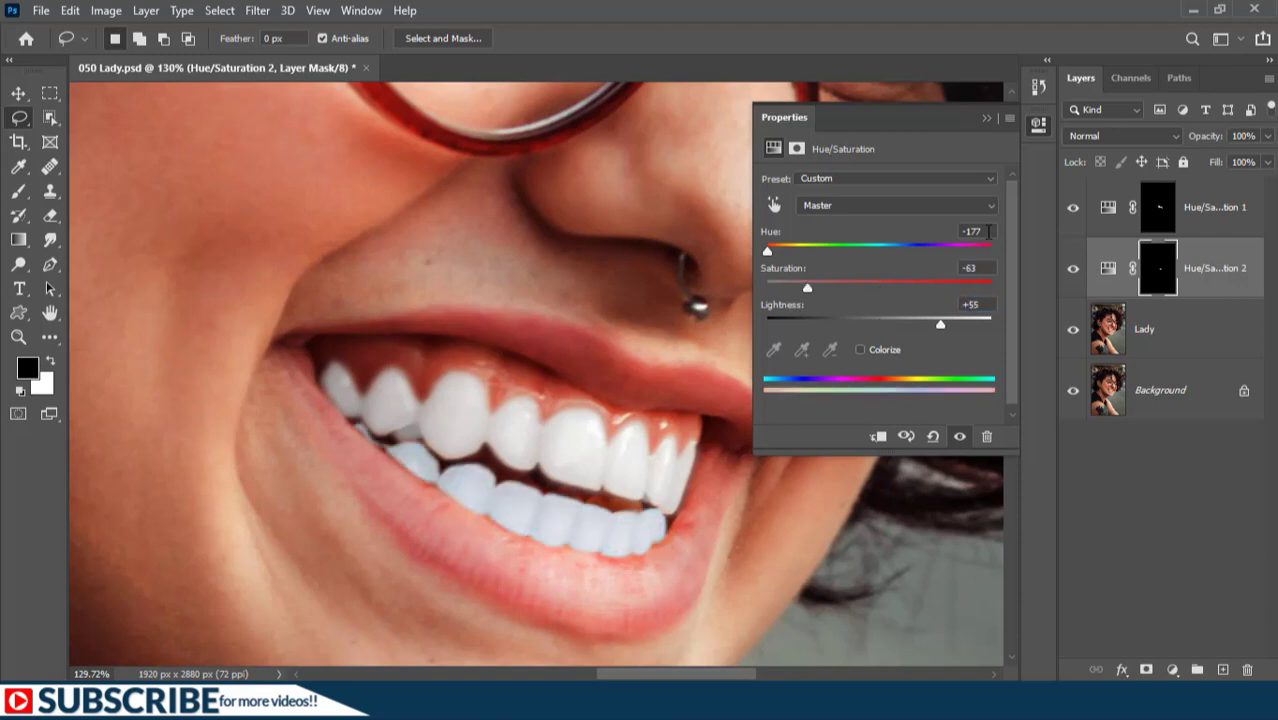
# Collapse the Properties panel and set the Hue/Saturation 2 layer opacity to 80%.
pyautogui.click(988, 119)
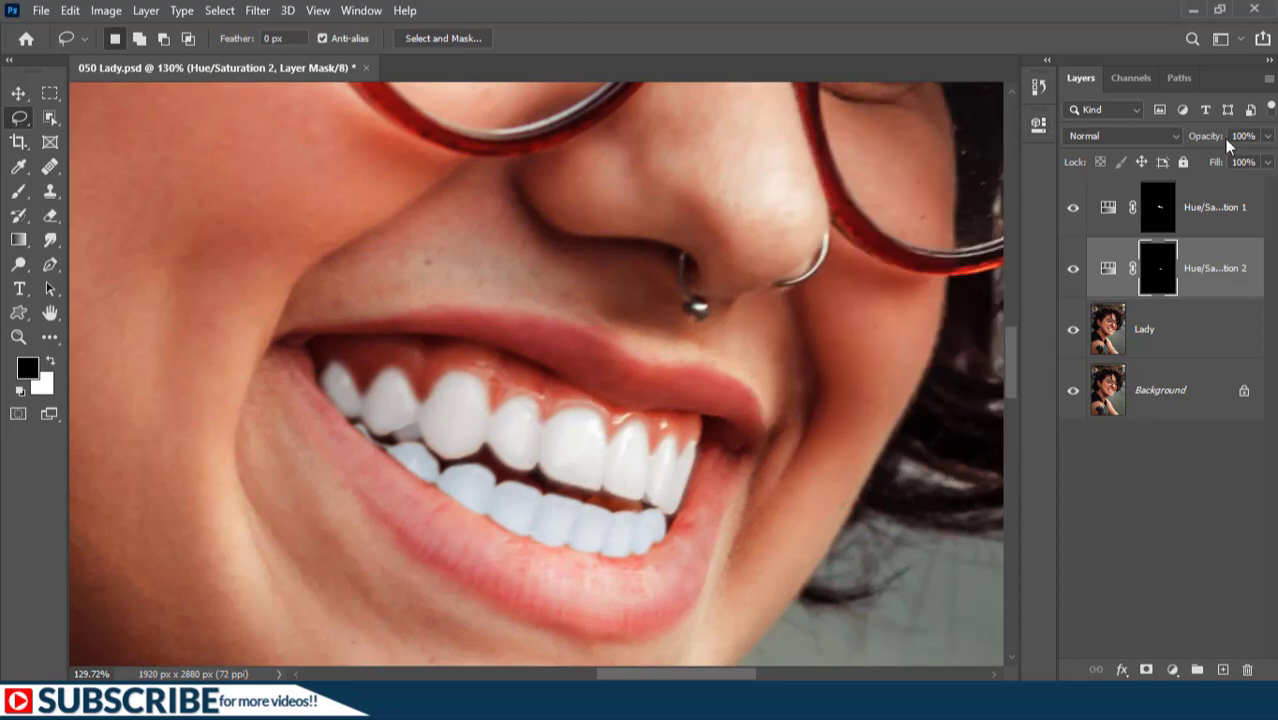
pyautogui.click(1238, 136)
pyautogui.write('80')
pyautogui.press('Return')
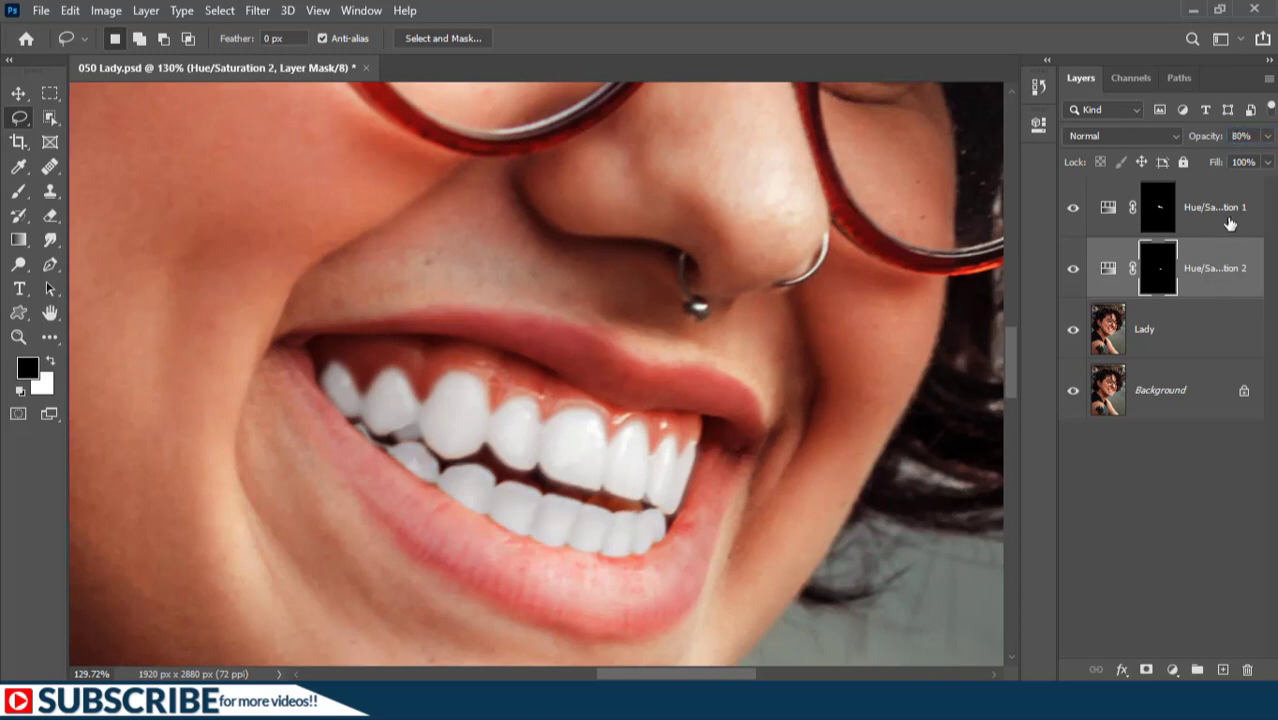
# Group Hue/Saturation 1 and 2 and name the group 'Whitening'.
pyautogui.keyDown('shift'); pyautogui.click(1228, 220); pyautogui.keyUp('shift')
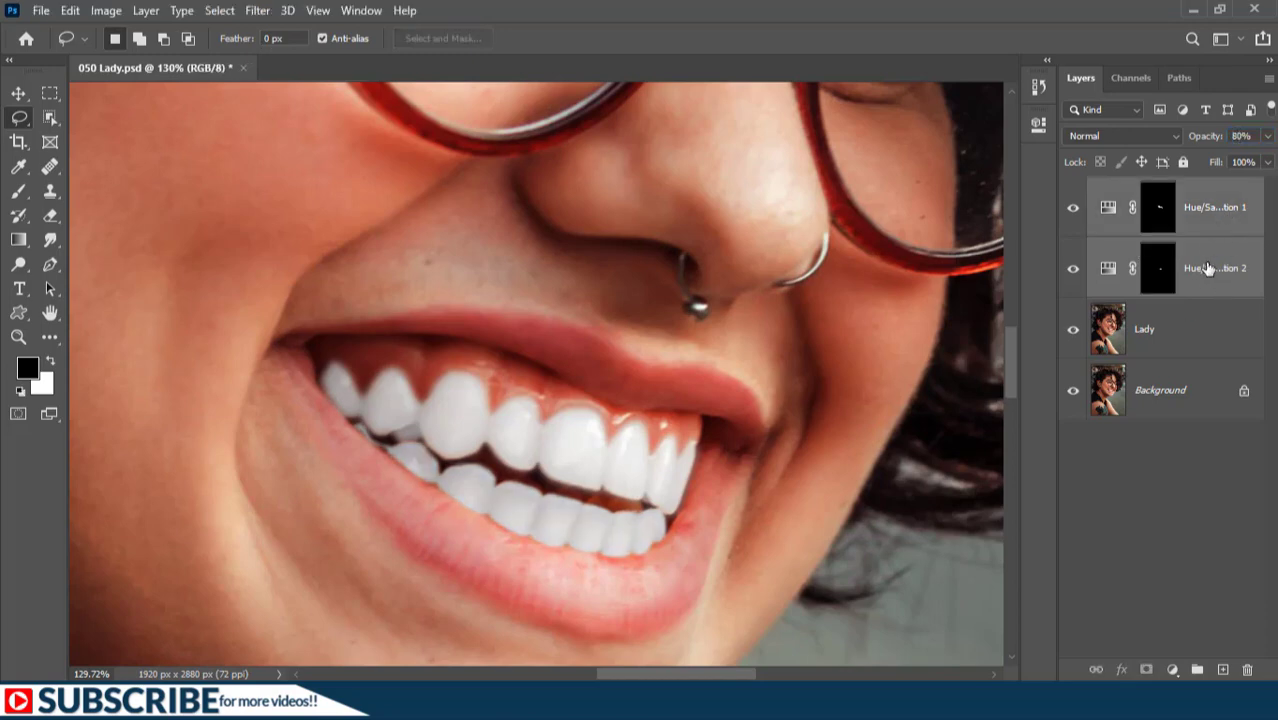
pyautogui.hotkey('ctrl', 'g')
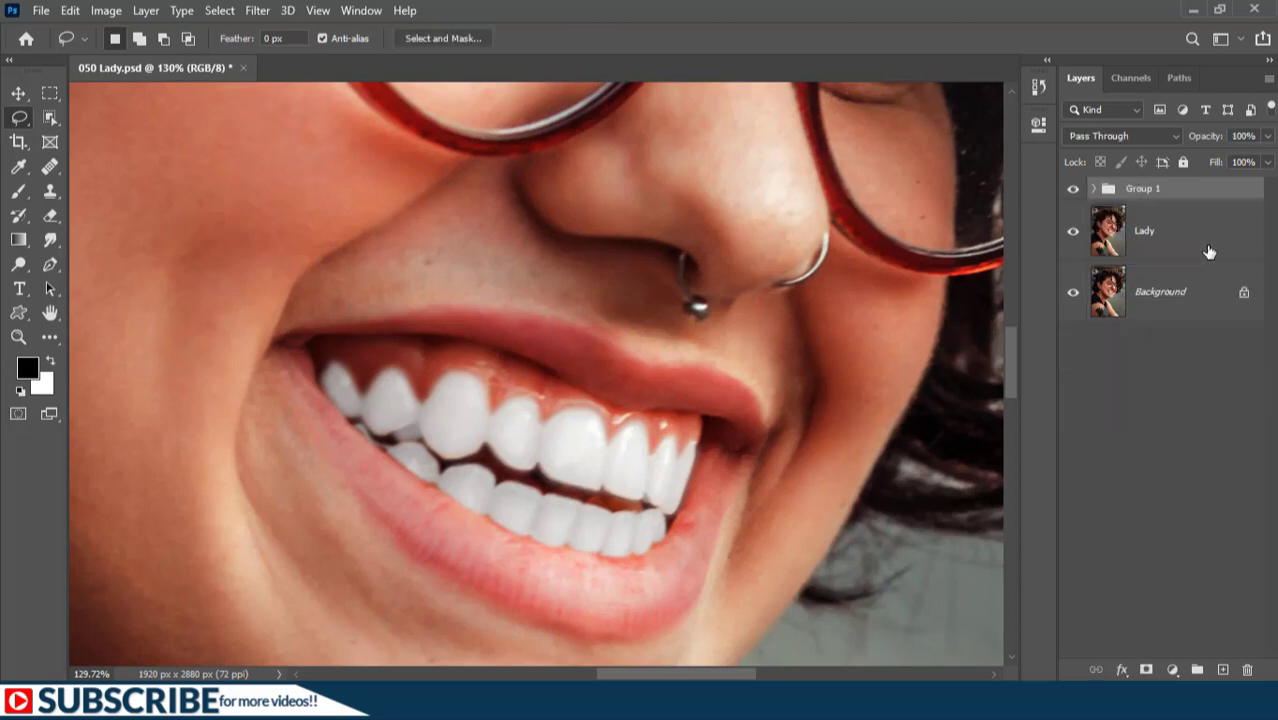
pyautogui.doubleClick(1140, 190)
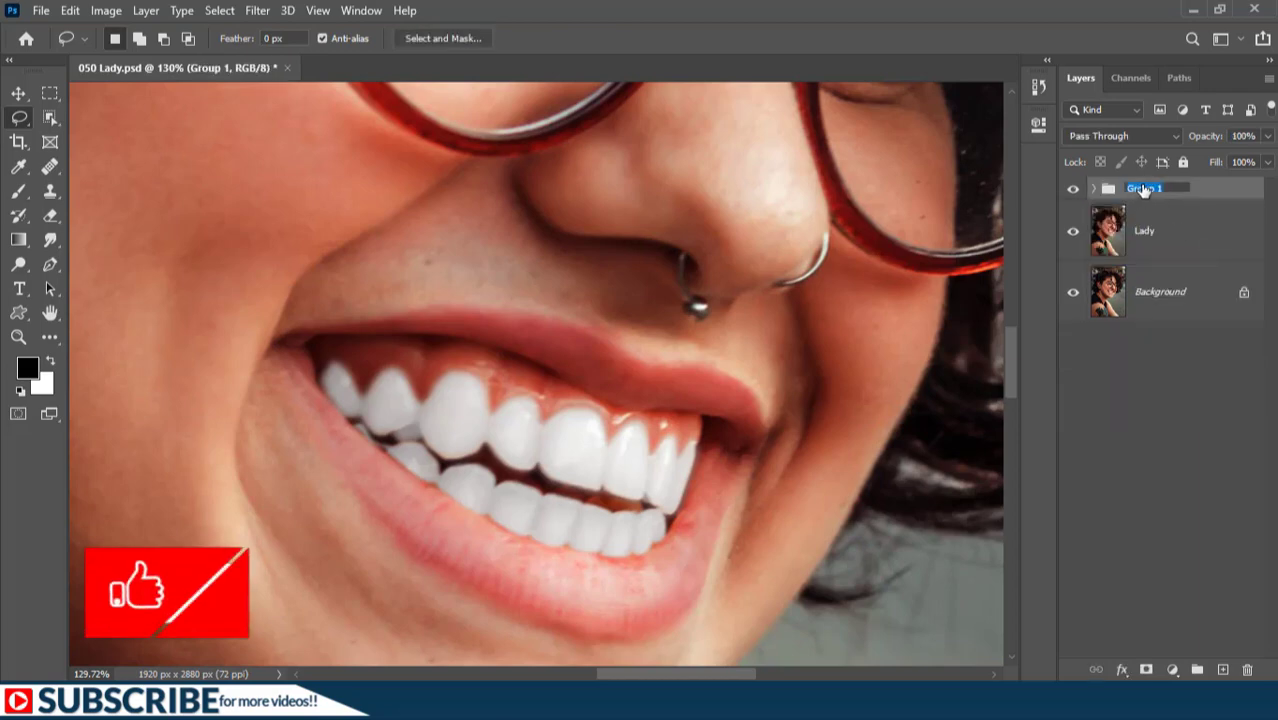
pyautogui.write('Wh')
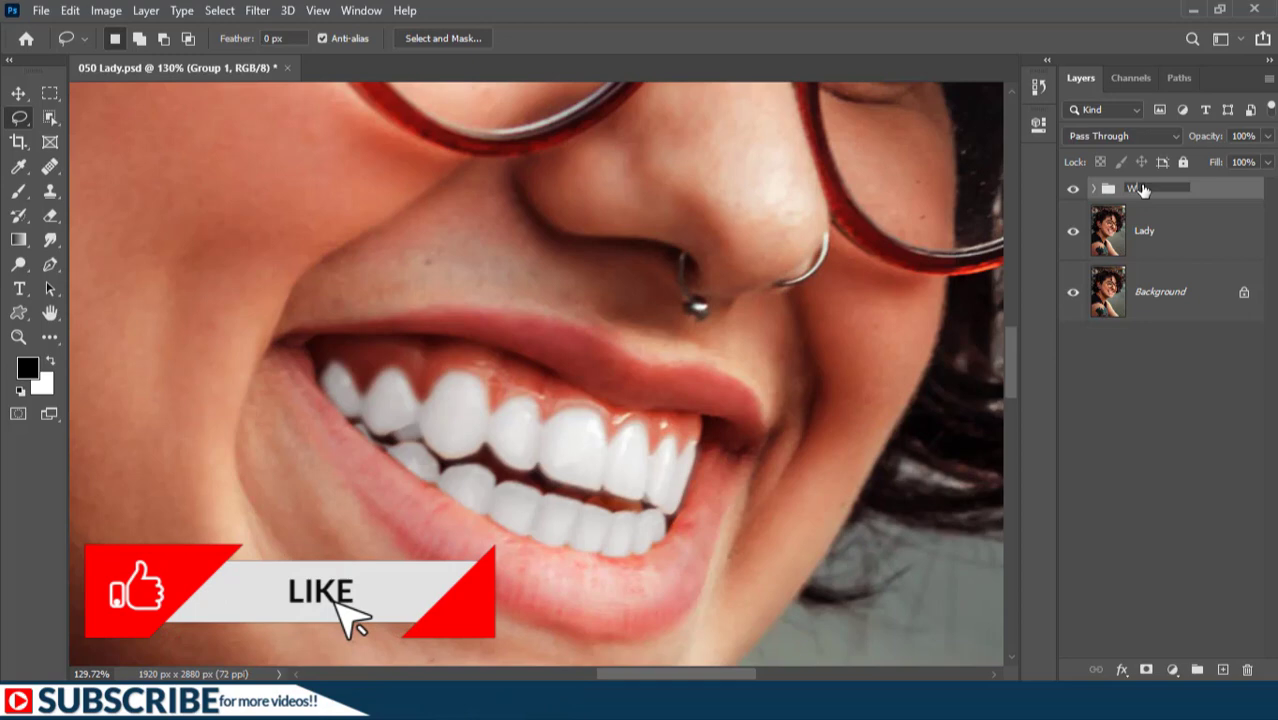
pyautogui.write('i')
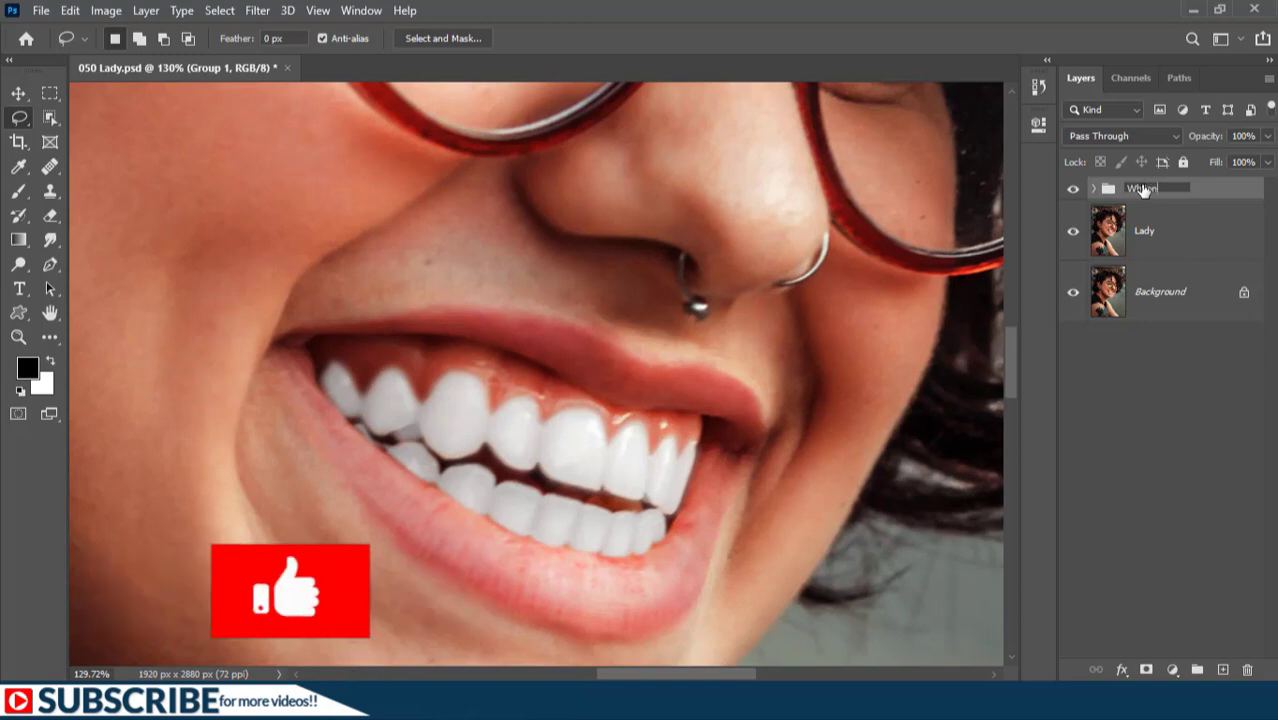
pyautogui.write('tening')
pyautogui.press('Return')
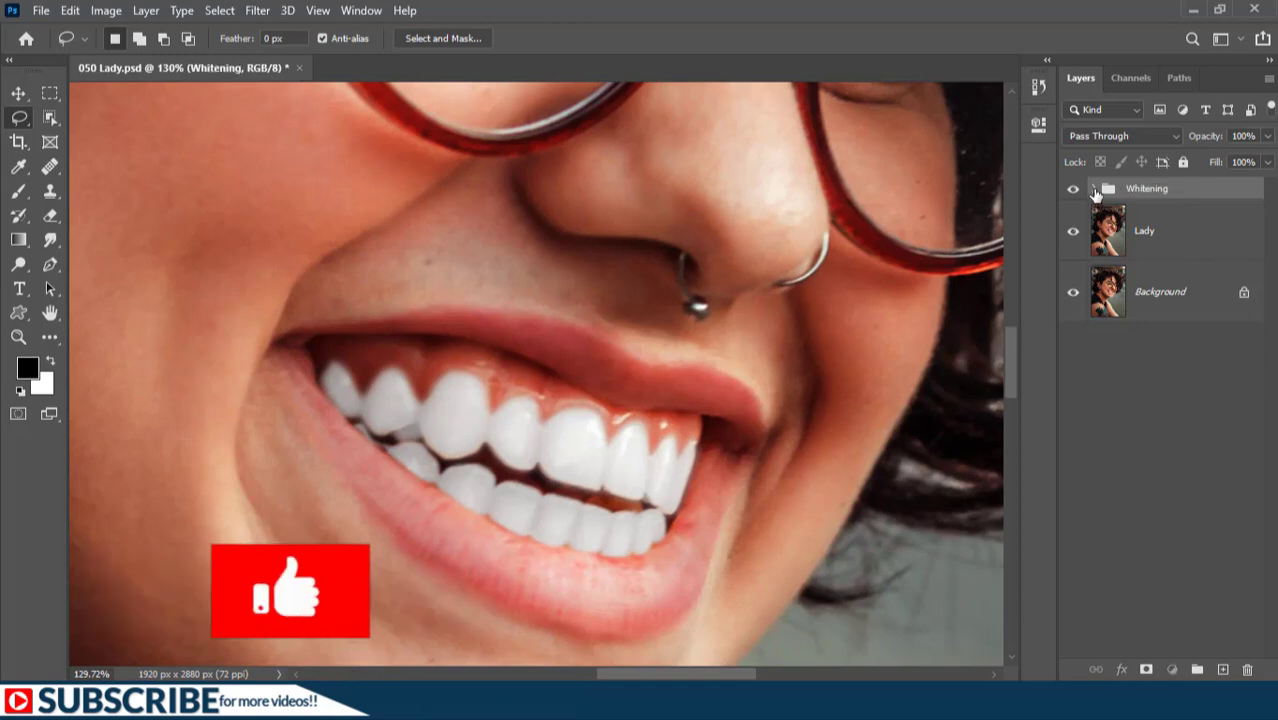
# Expand the Whitening group to check its layers, then collapse it.
pyautogui.click(1094, 189)
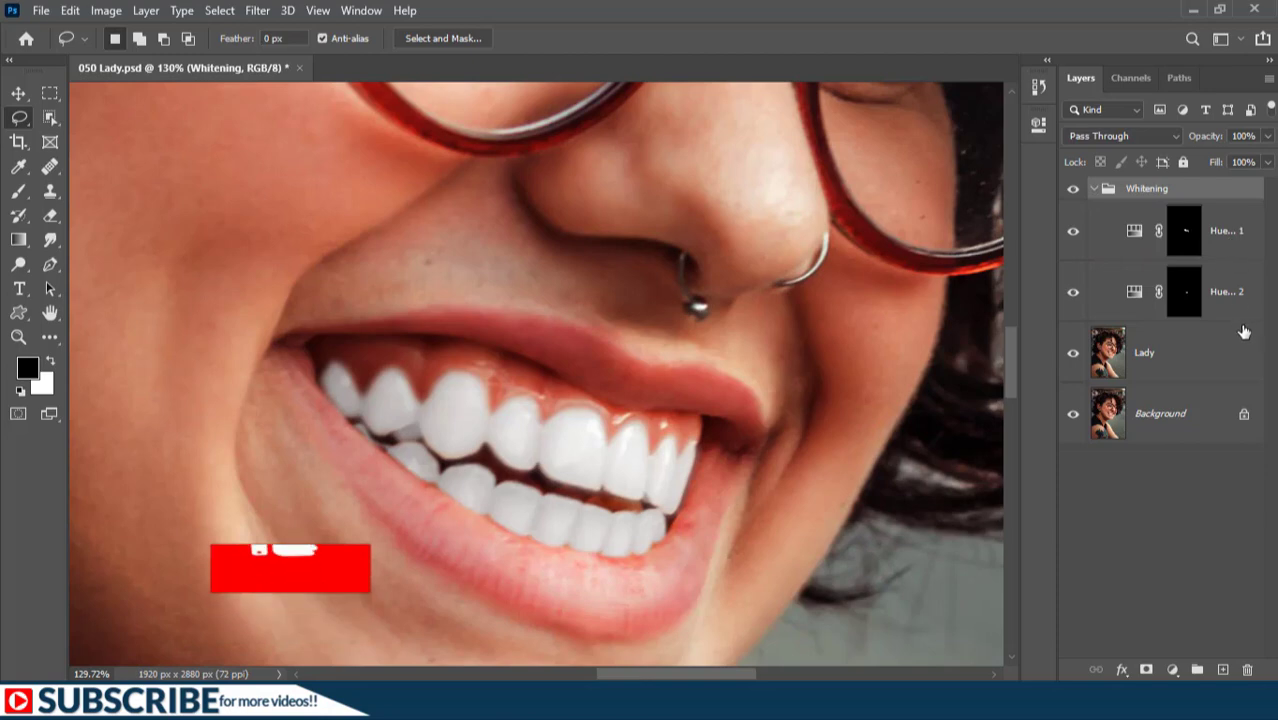
pyautogui.click(1226, 303)
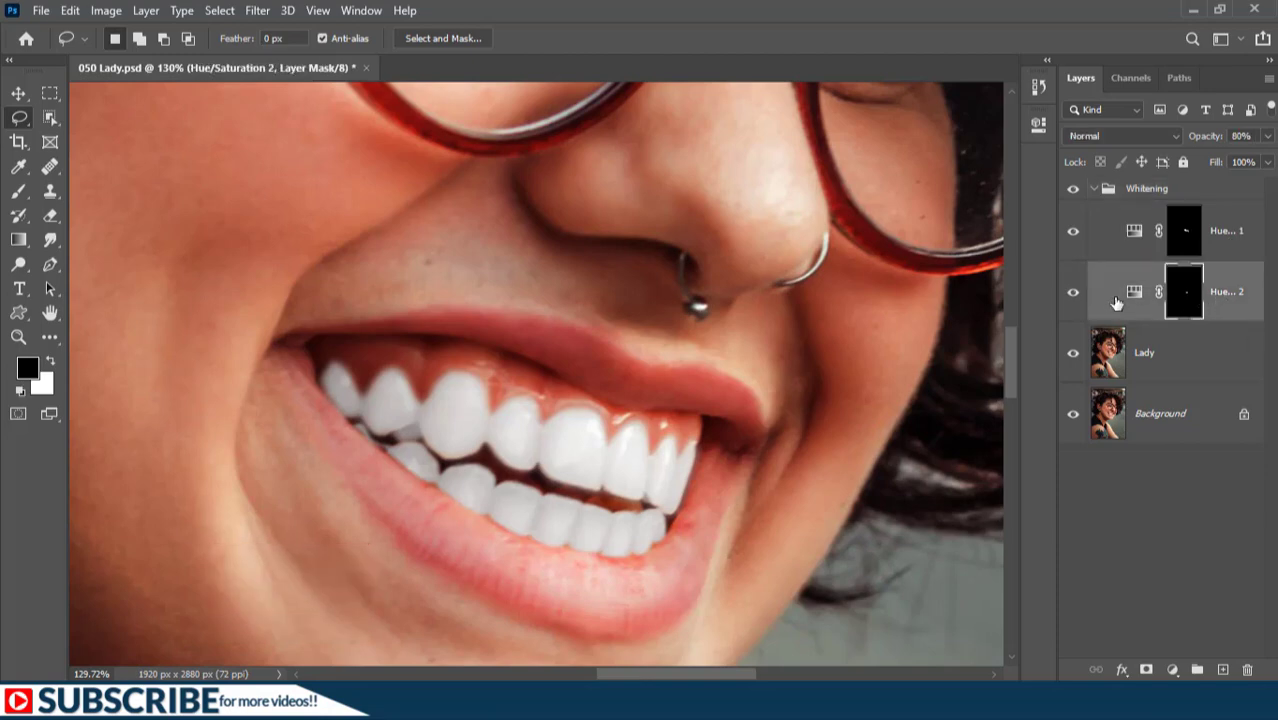
pyautogui.click(1094, 189)
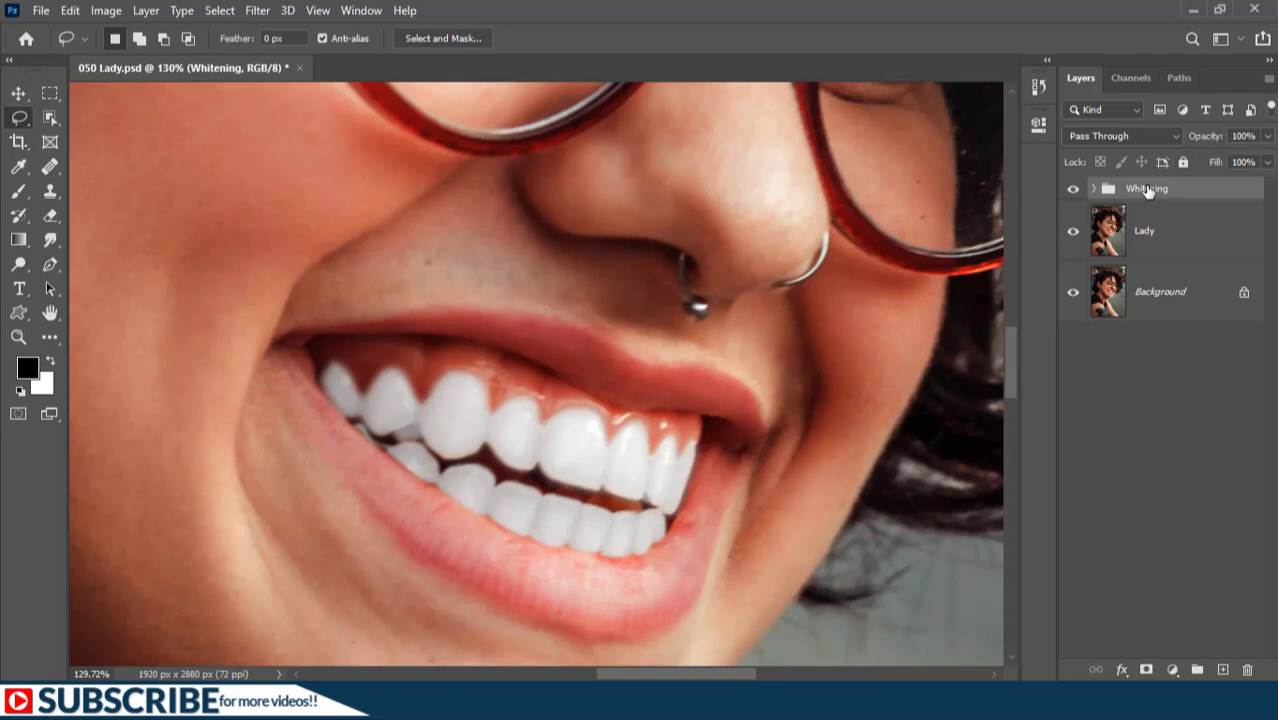
pyautogui.moveTo(1205, 140); pyautogui.dragTo(1187, 141)
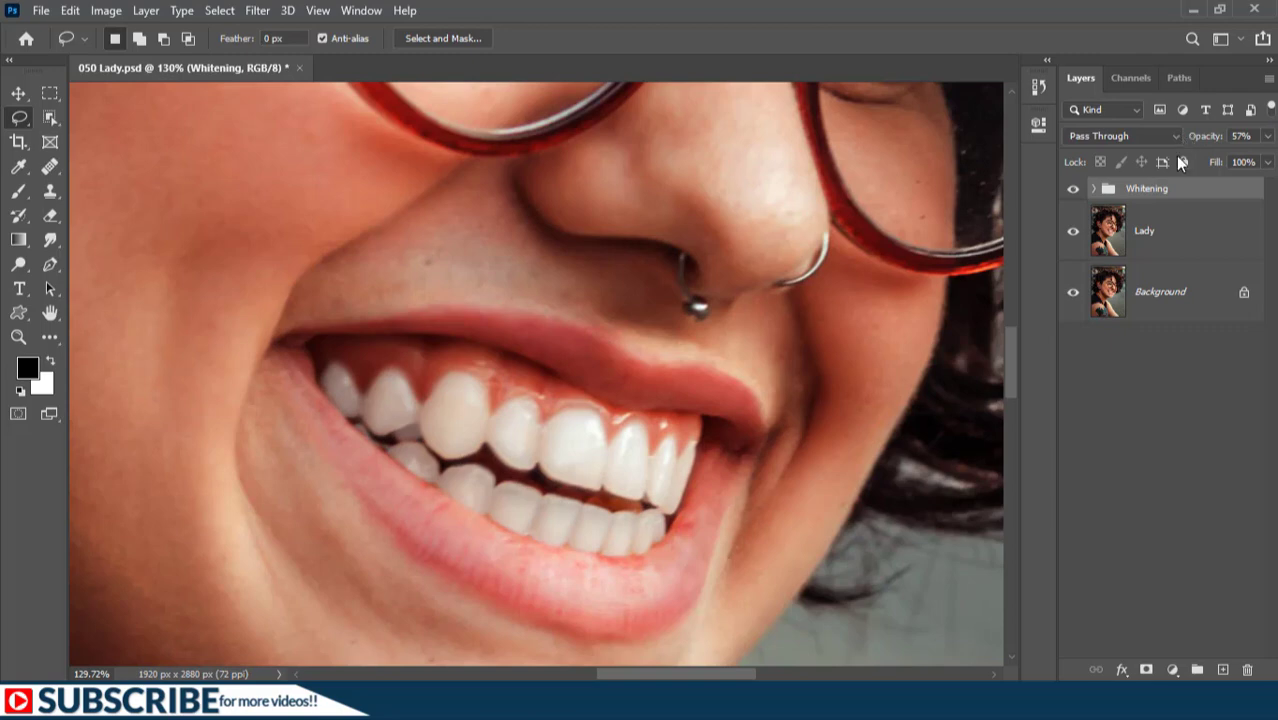
pyautogui.click(1096, 189)
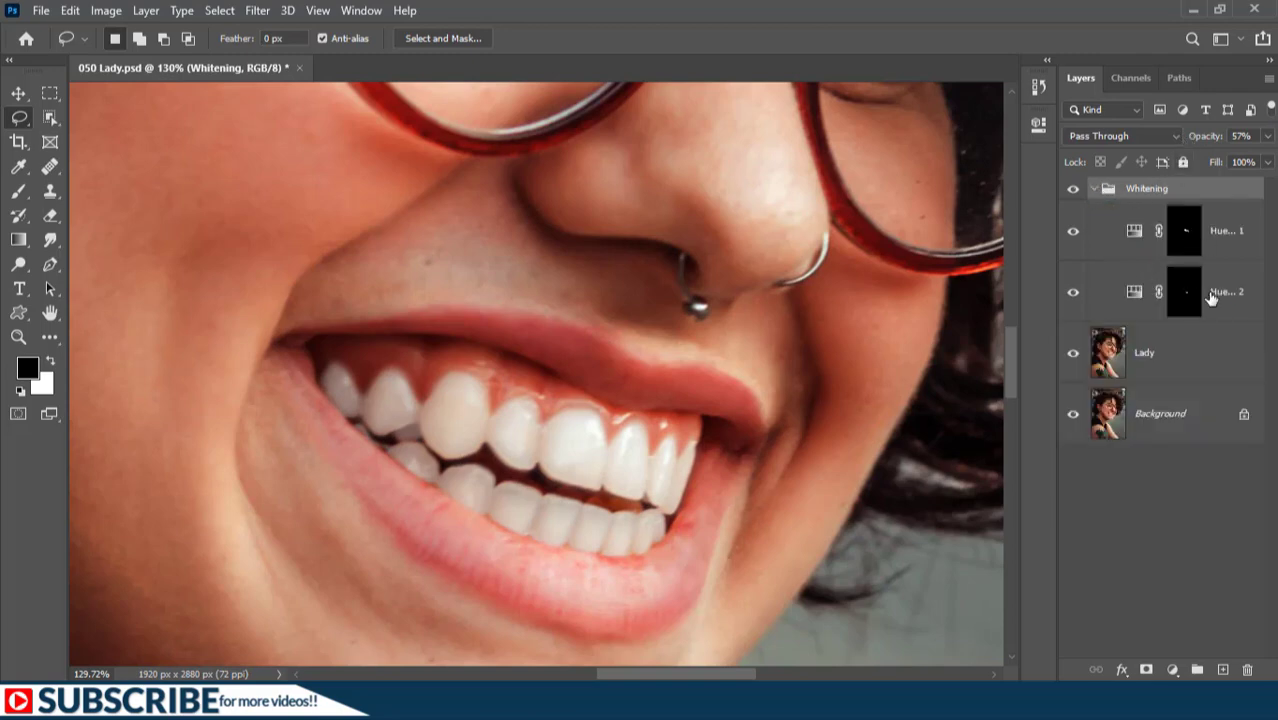
pyautogui.click(1095, 189)
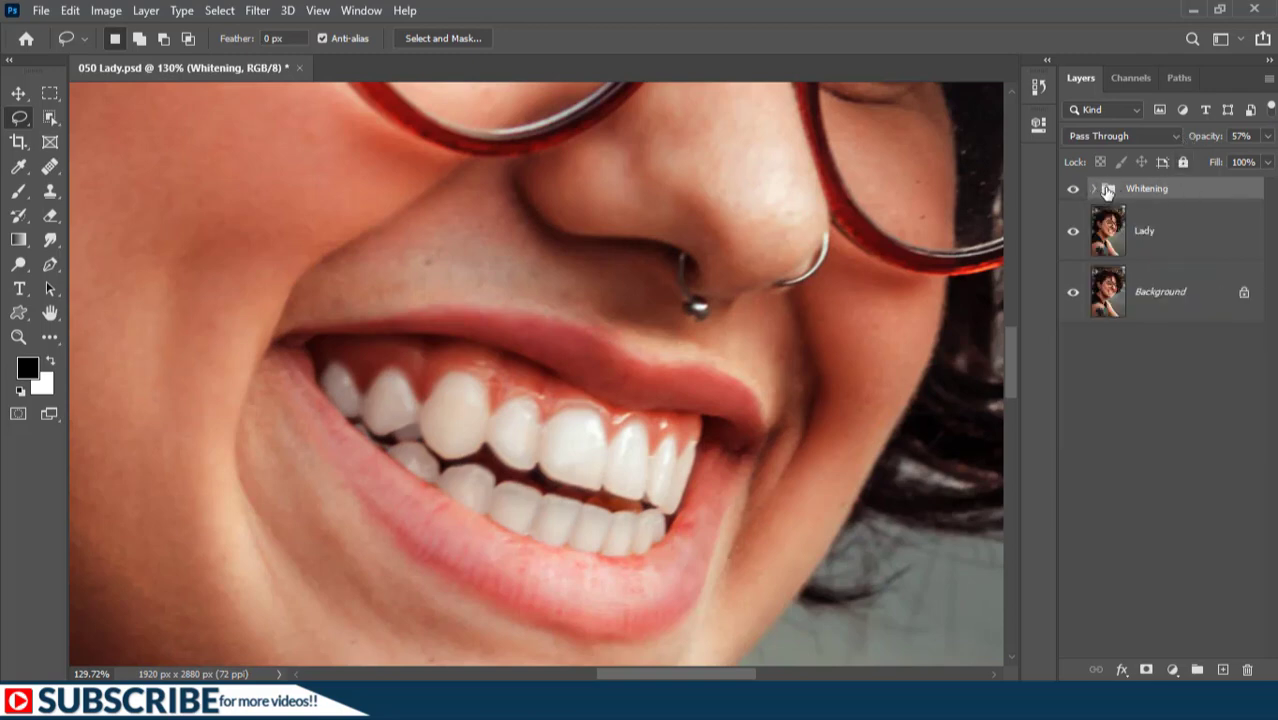
pyautogui.click(1097, 189)
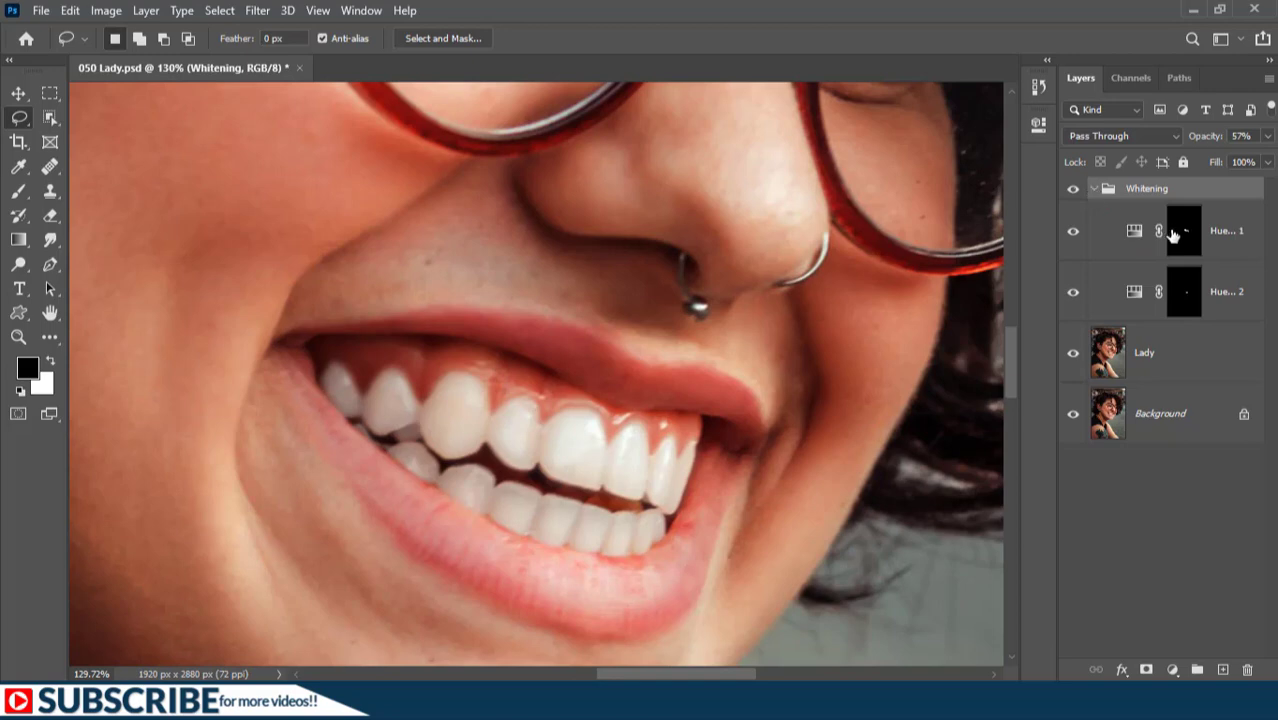
pyautogui.click(1096, 189)
pyautogui.moveTo(1201, 140); pyautogui.dragTo(1222, 141)
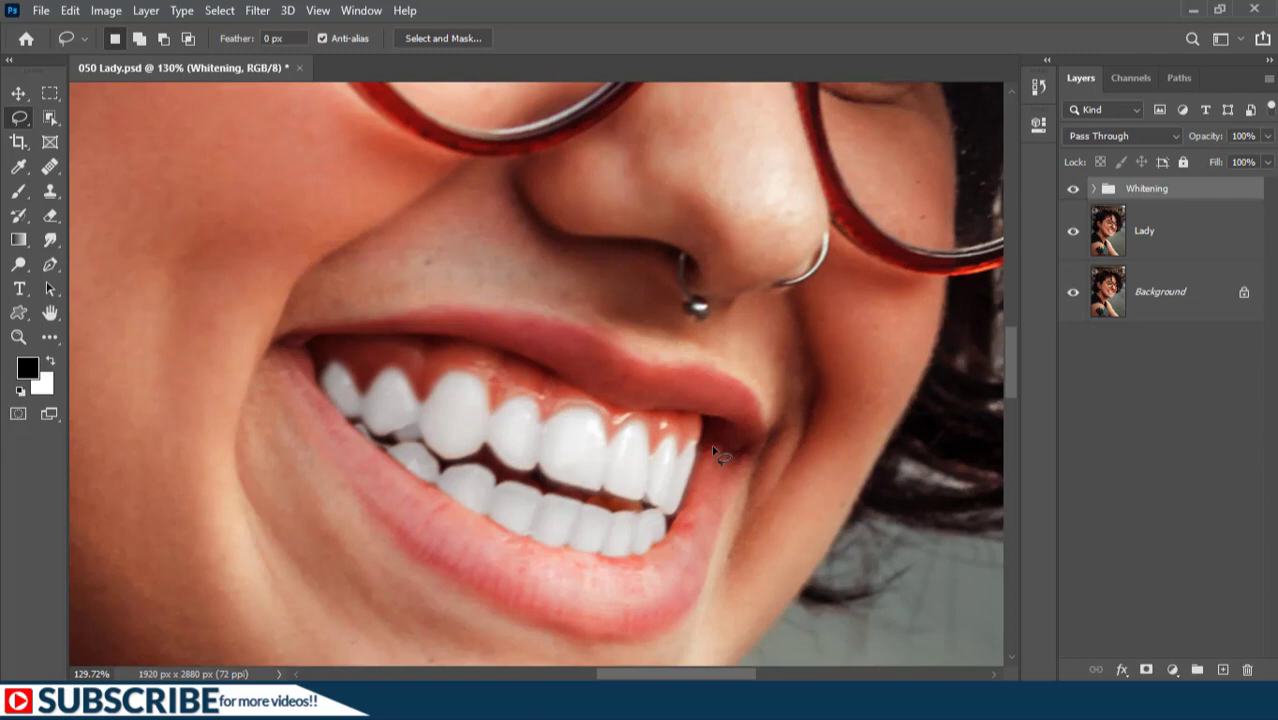
pyautogui.scroll(-5, 638, 464)
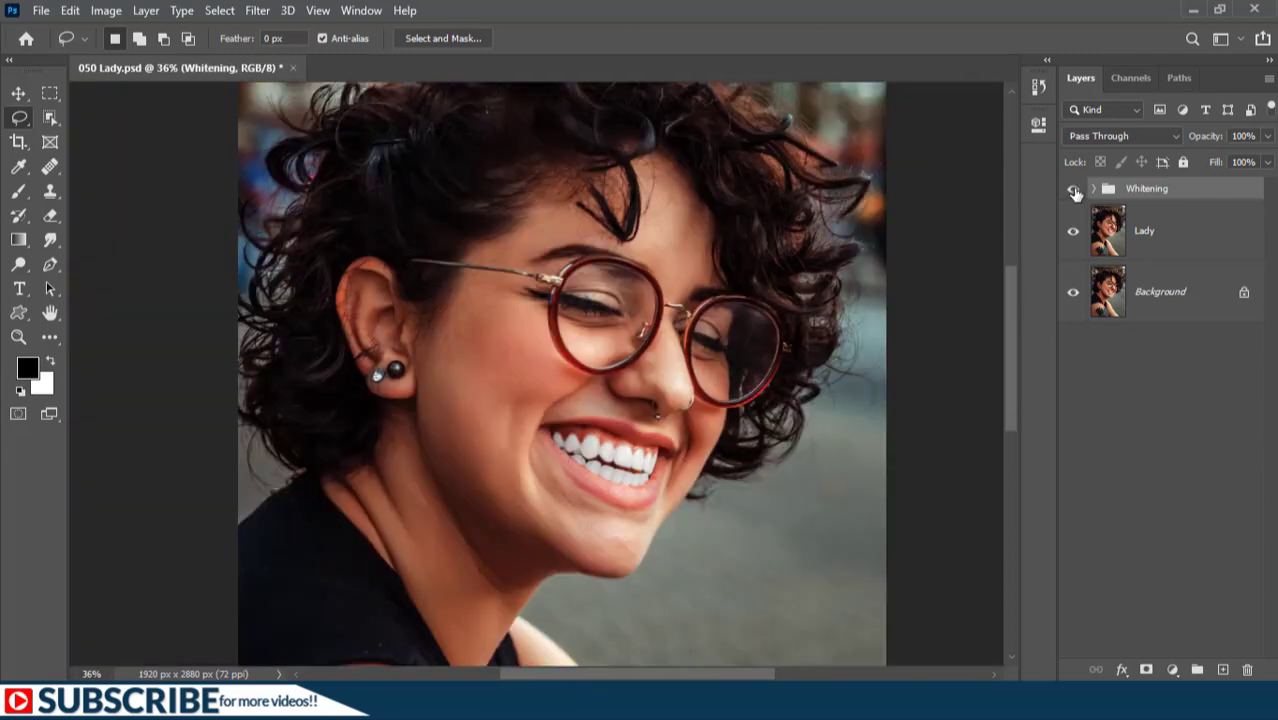
pyautogui.click(1073, 190)
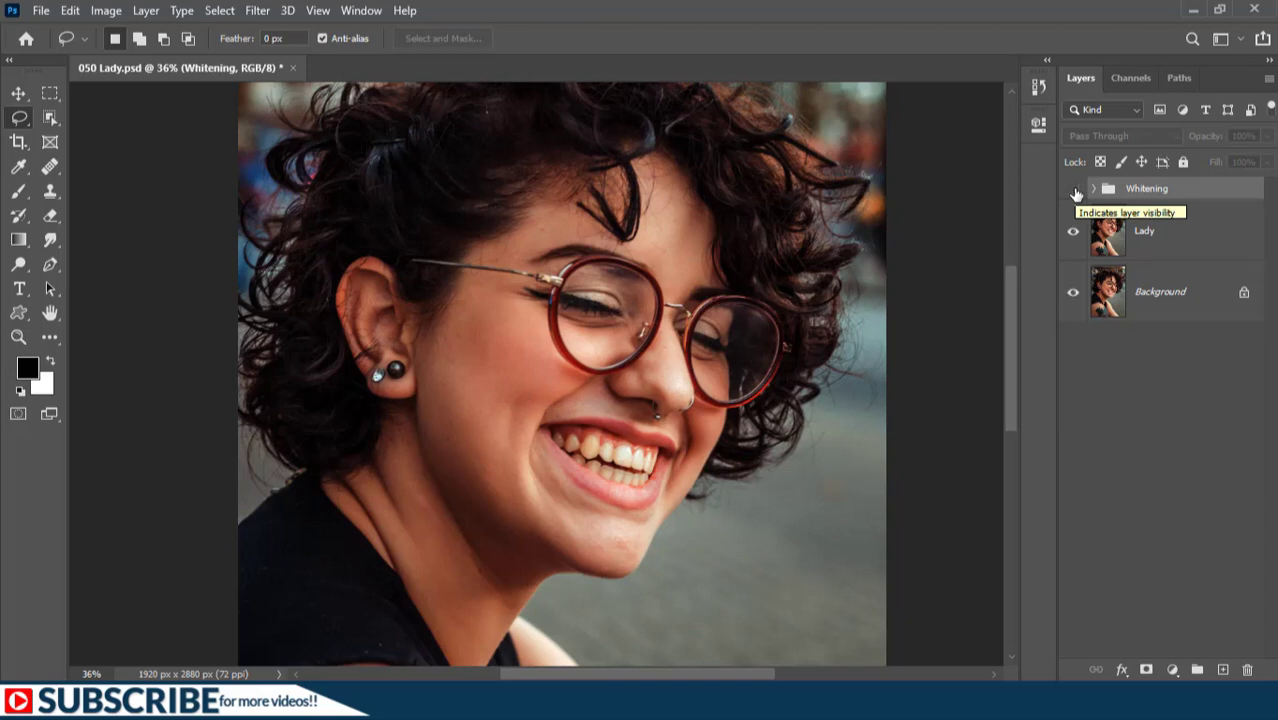
pyautogui.click(1073, 190)
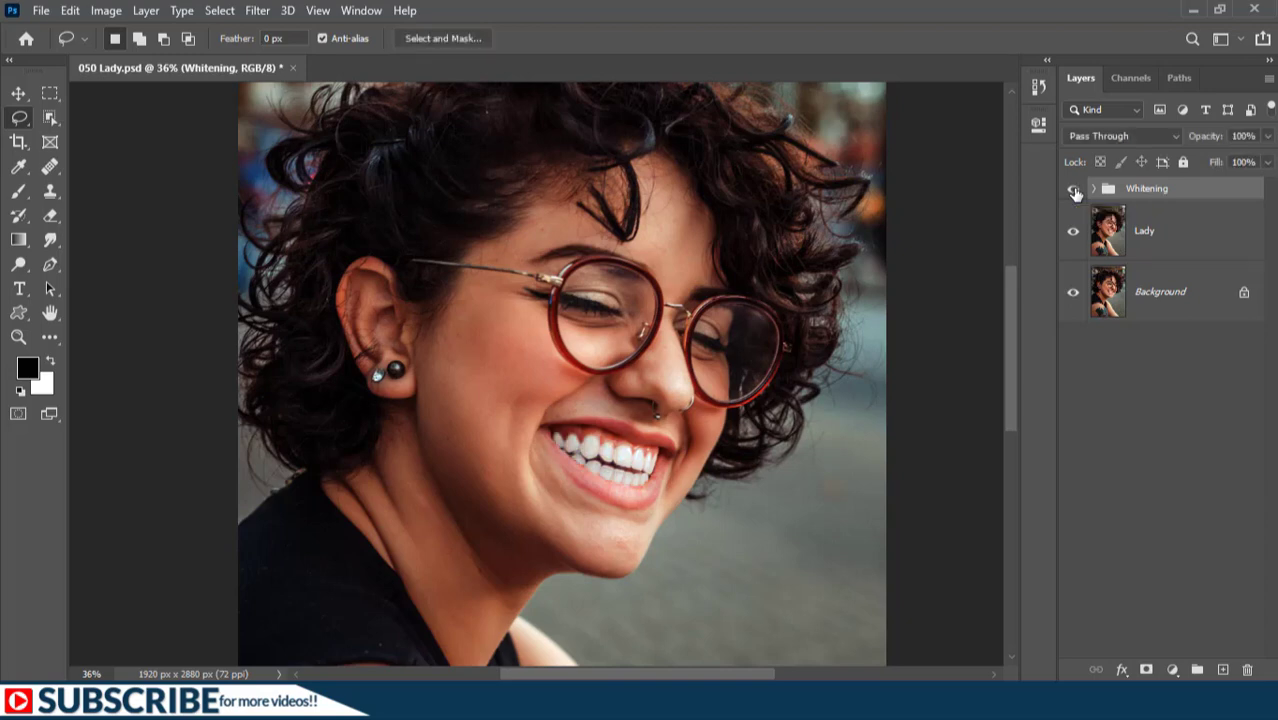